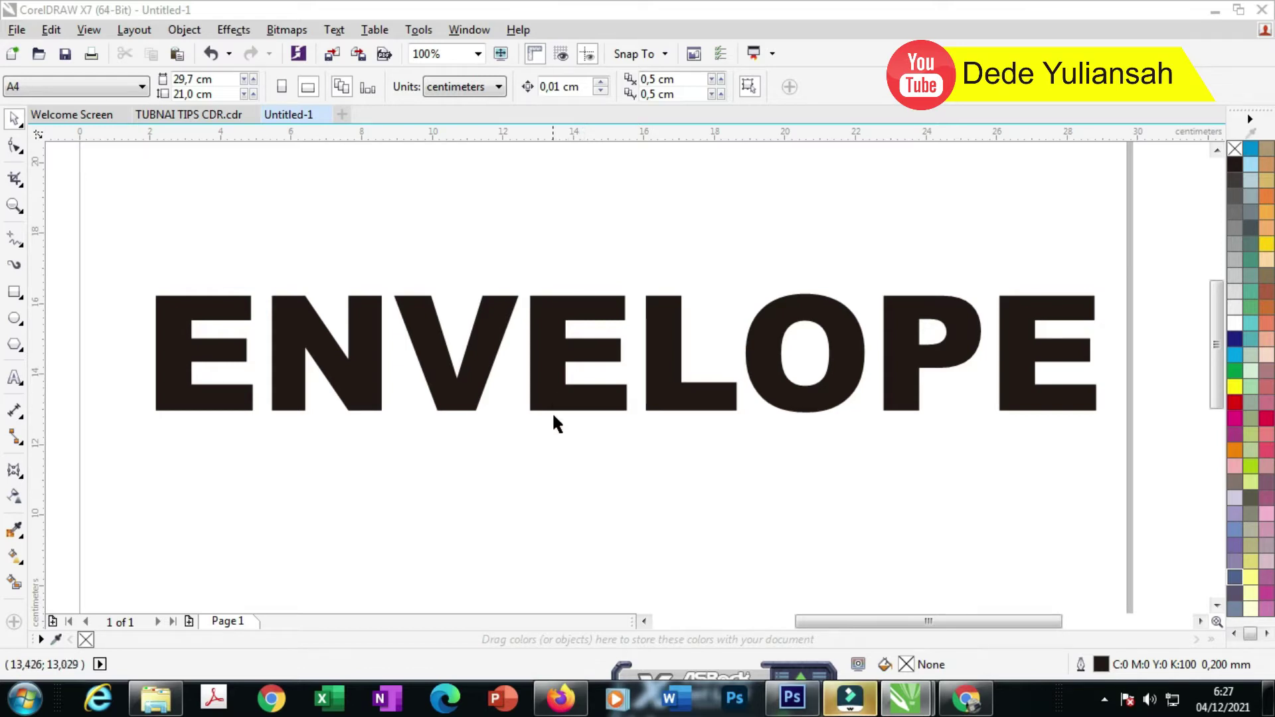
Step: Draw a rectangle about 26.4 cm wide and 4.9 cm high just beneath the word ENVELOPE
scroll(556, 424, "down", 2)
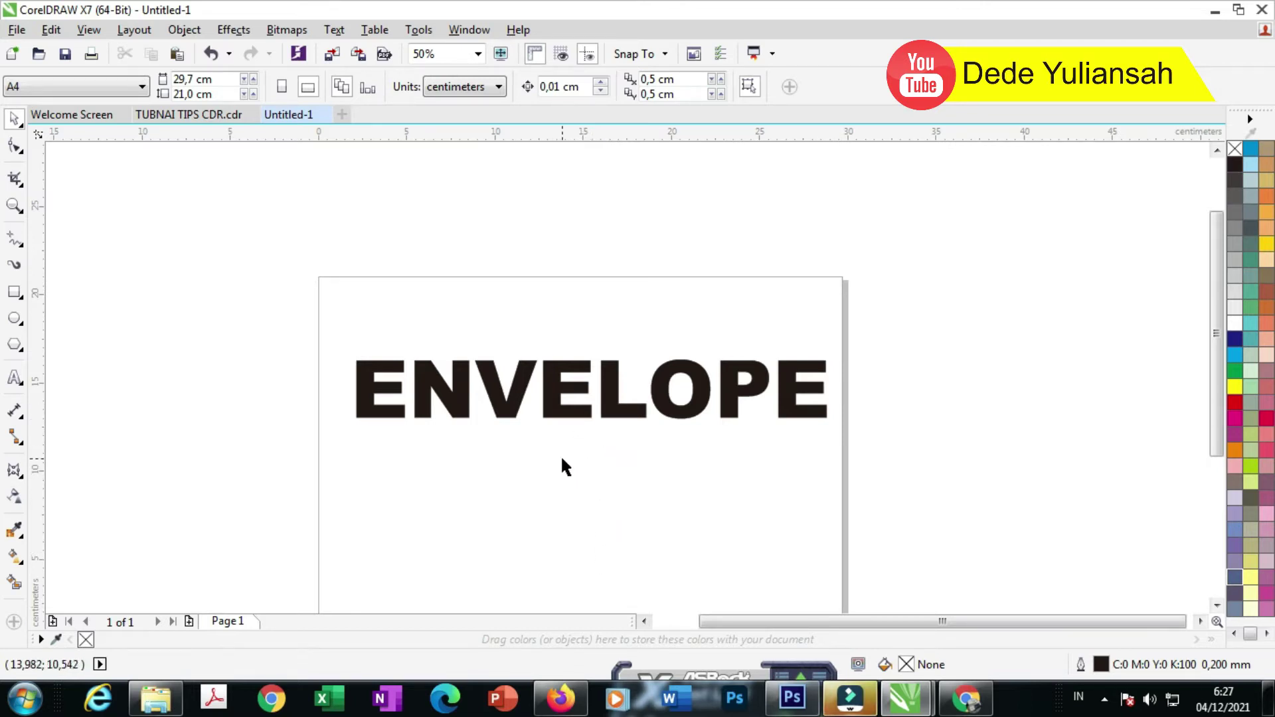
scroll(598, 464, "up", 2)
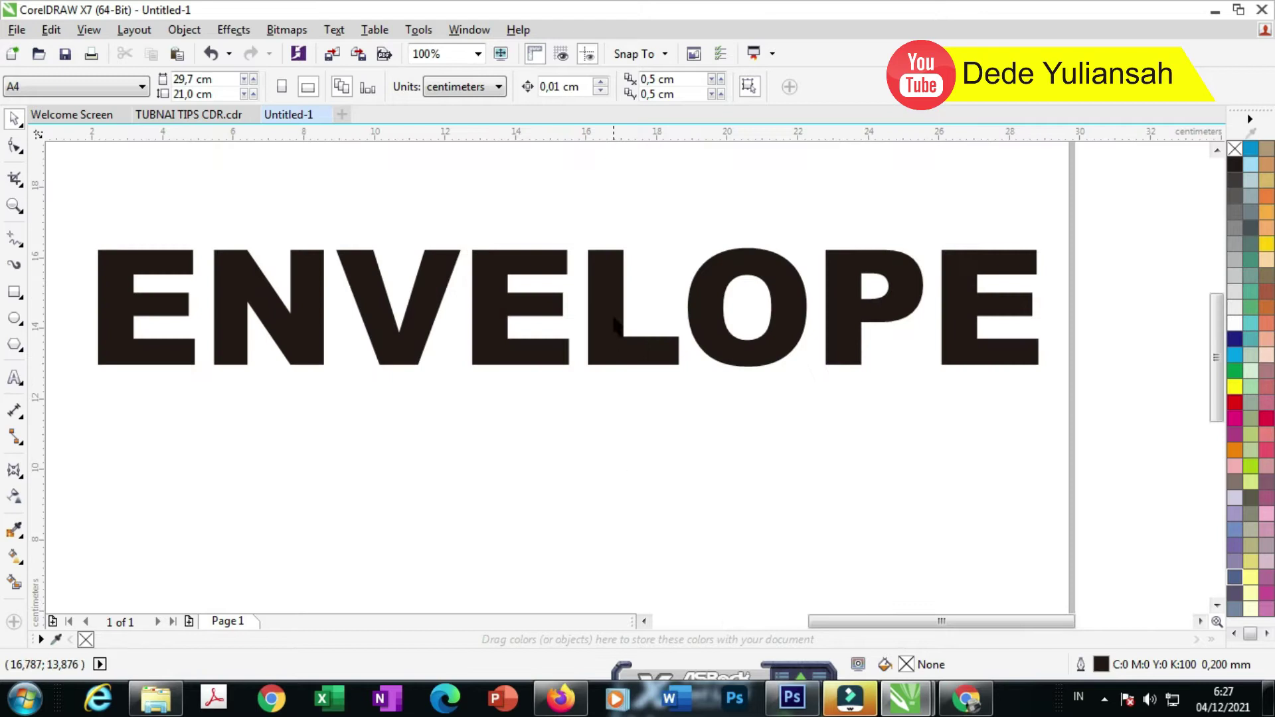
scroll(611, 368, "down", 2)
left_click(604, 395)
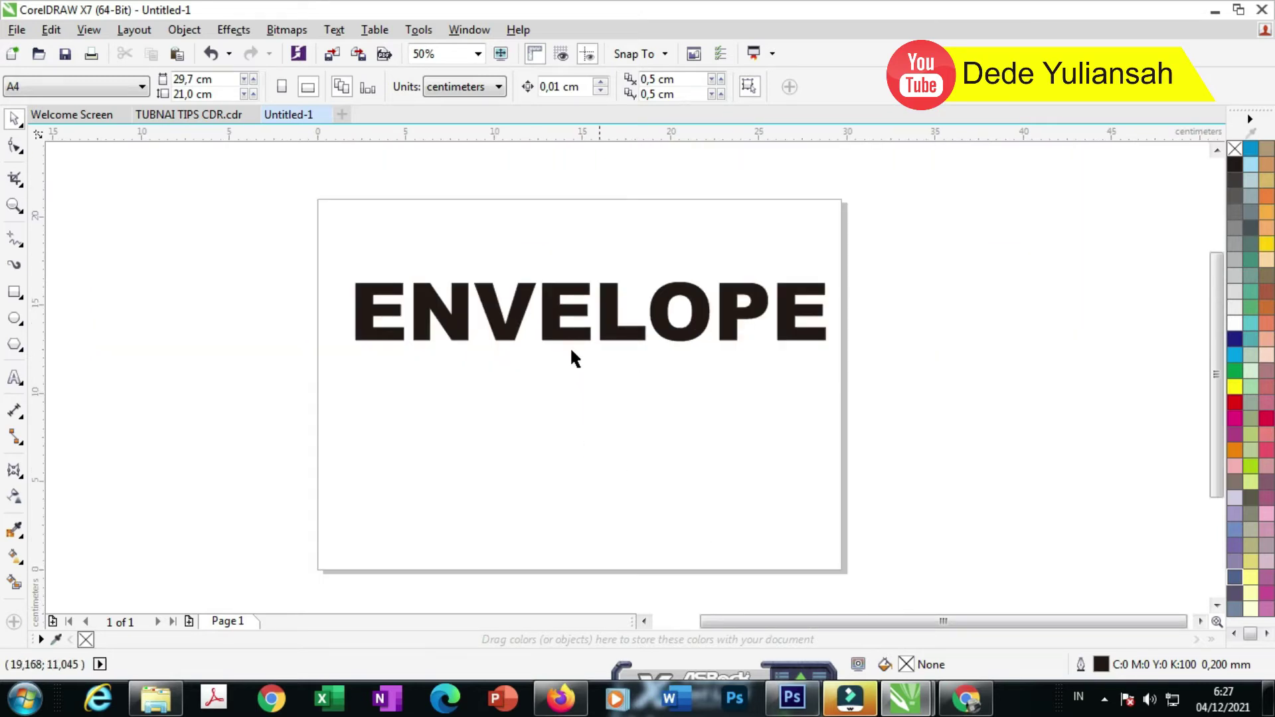
left_click(15, 293)
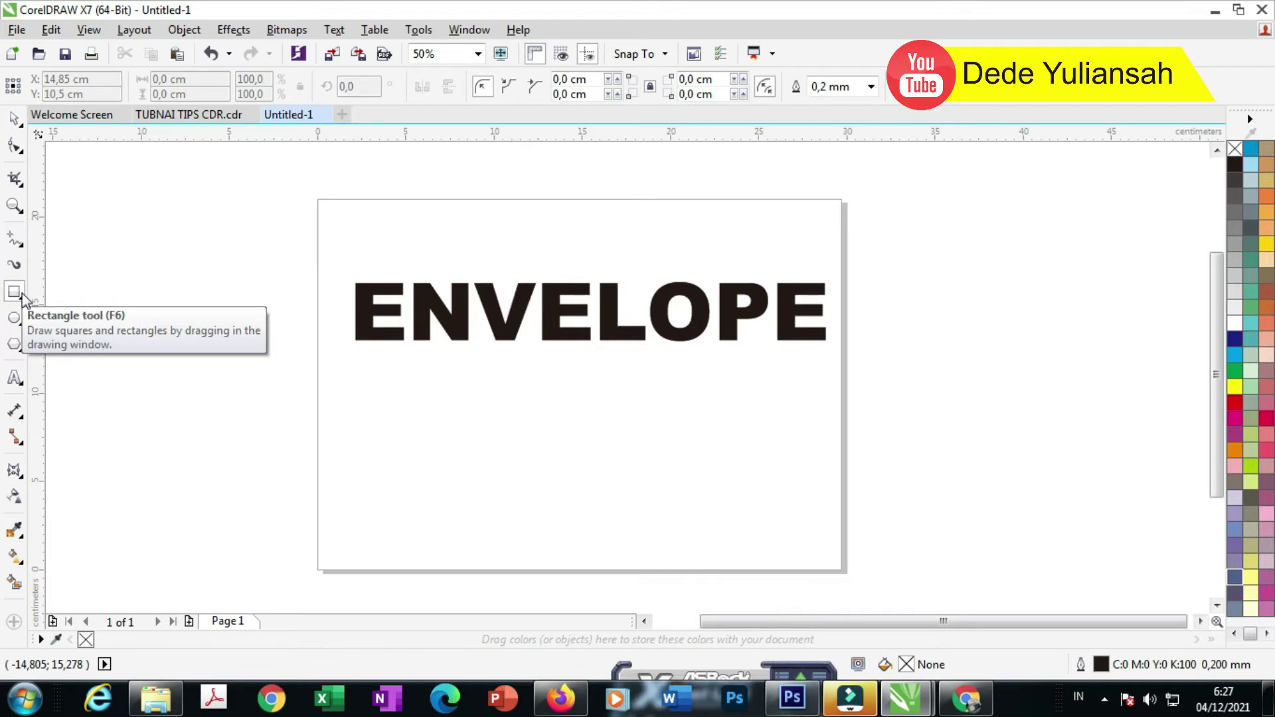
left_click_drag(362, 364, 825, 451)
scroll(716, 446, "up", 1)
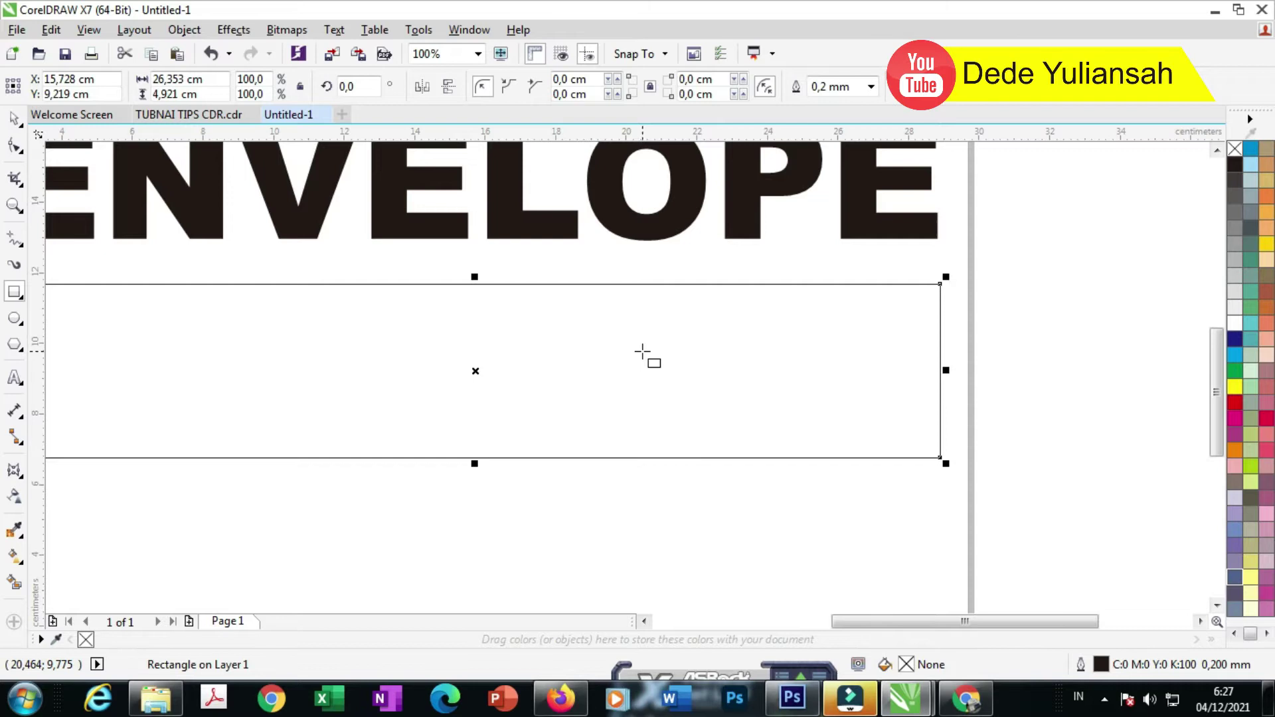
scroll(642, 354, "down", 1)
left_click(14, 121)
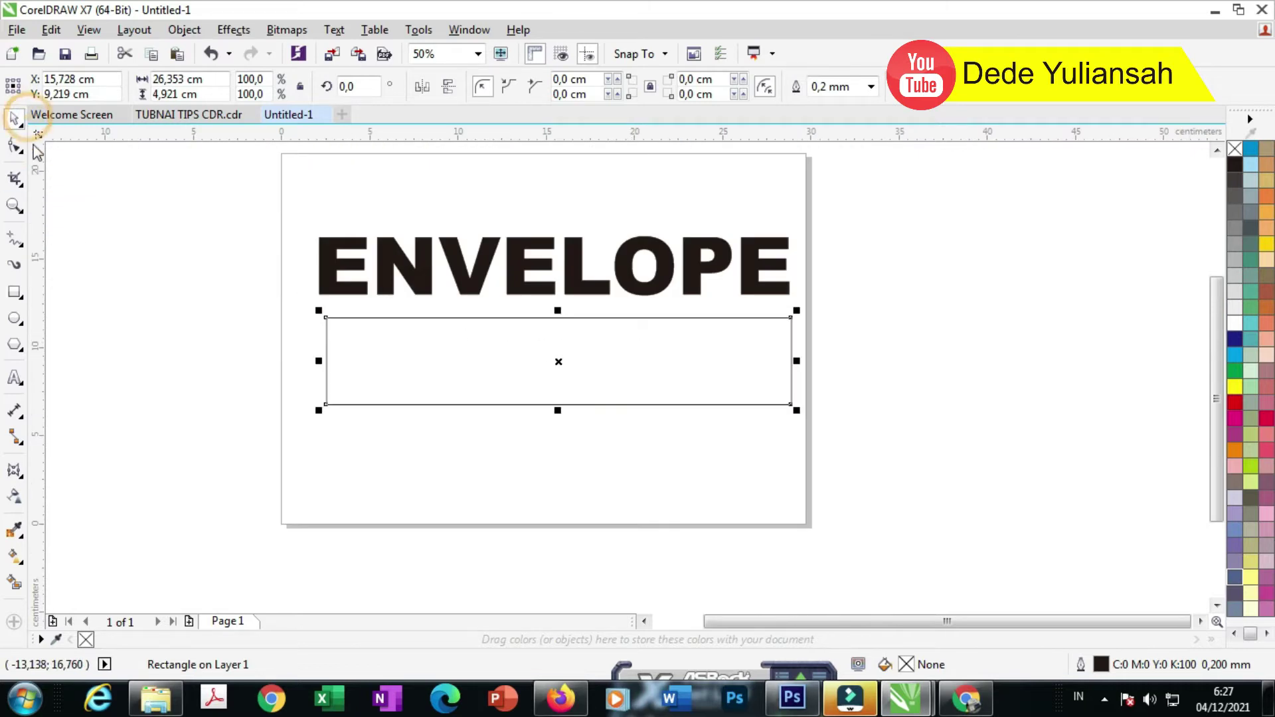
Step: Convert the rectangle beneath the word ENVELOPE to curves
scroll(535, 339, "up", 1)
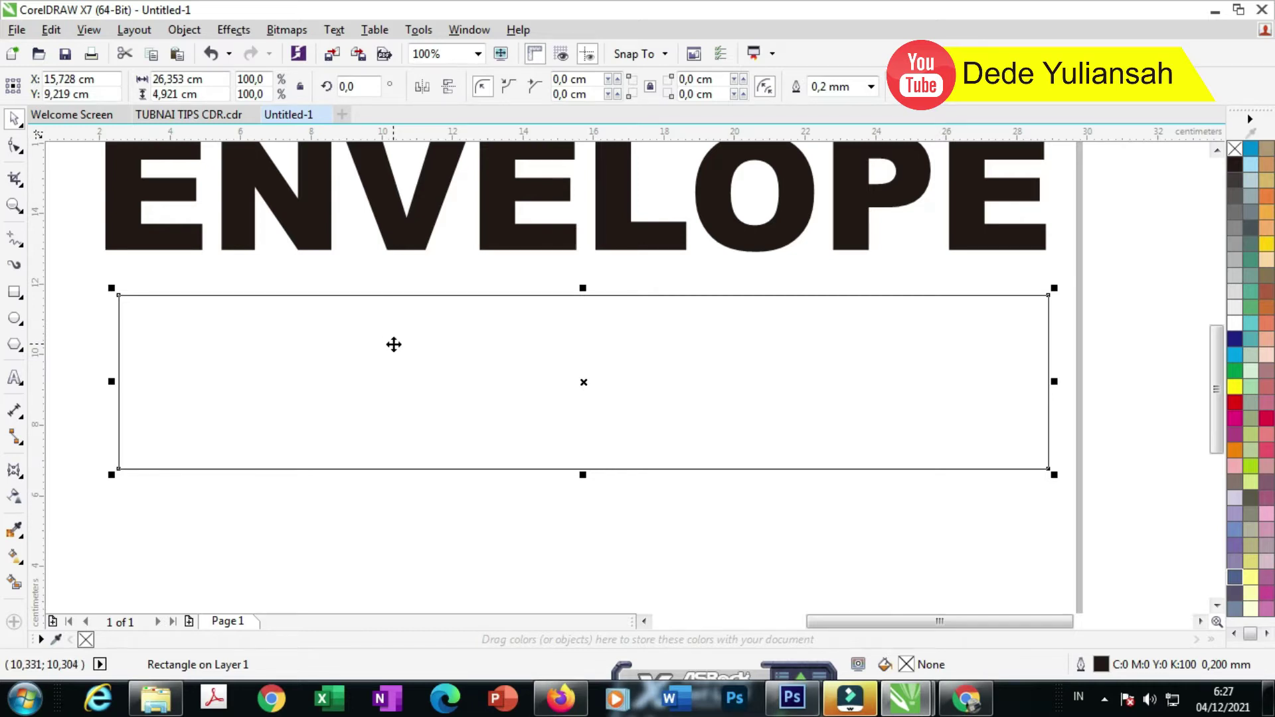
right_click(394, 344)
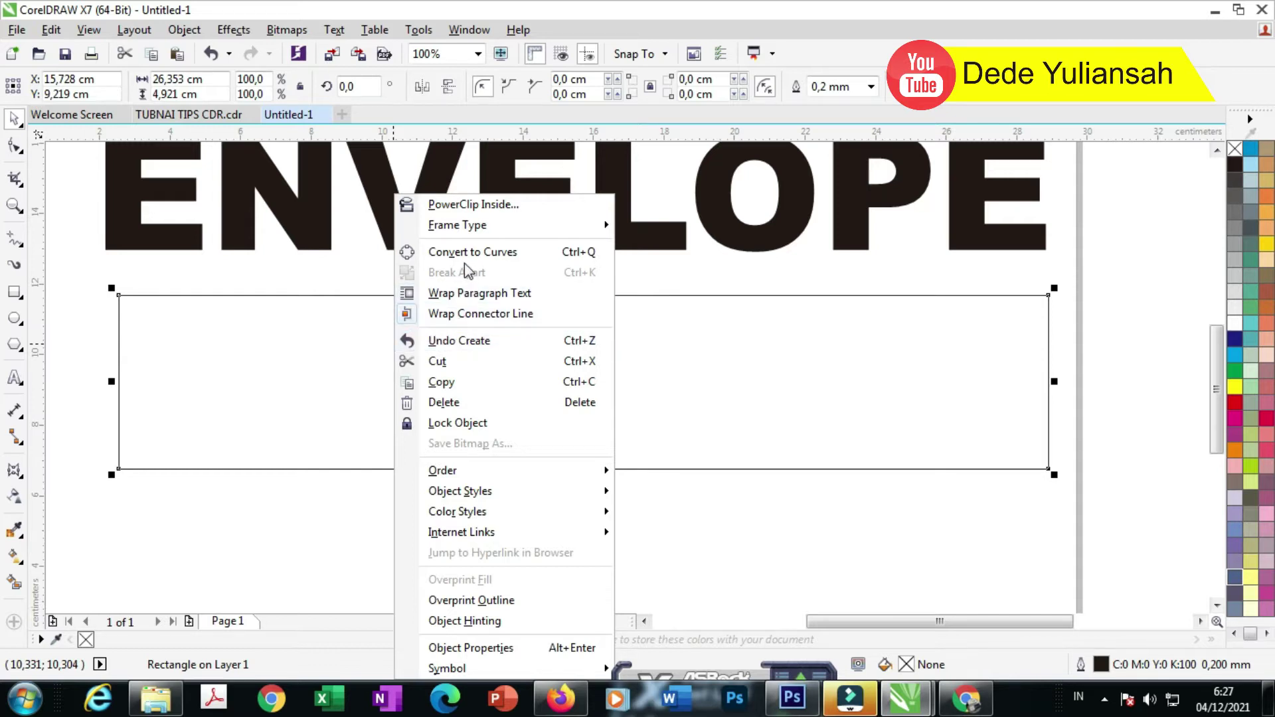
left_click(565, 252)
scroll(481, 340, "down", 2)
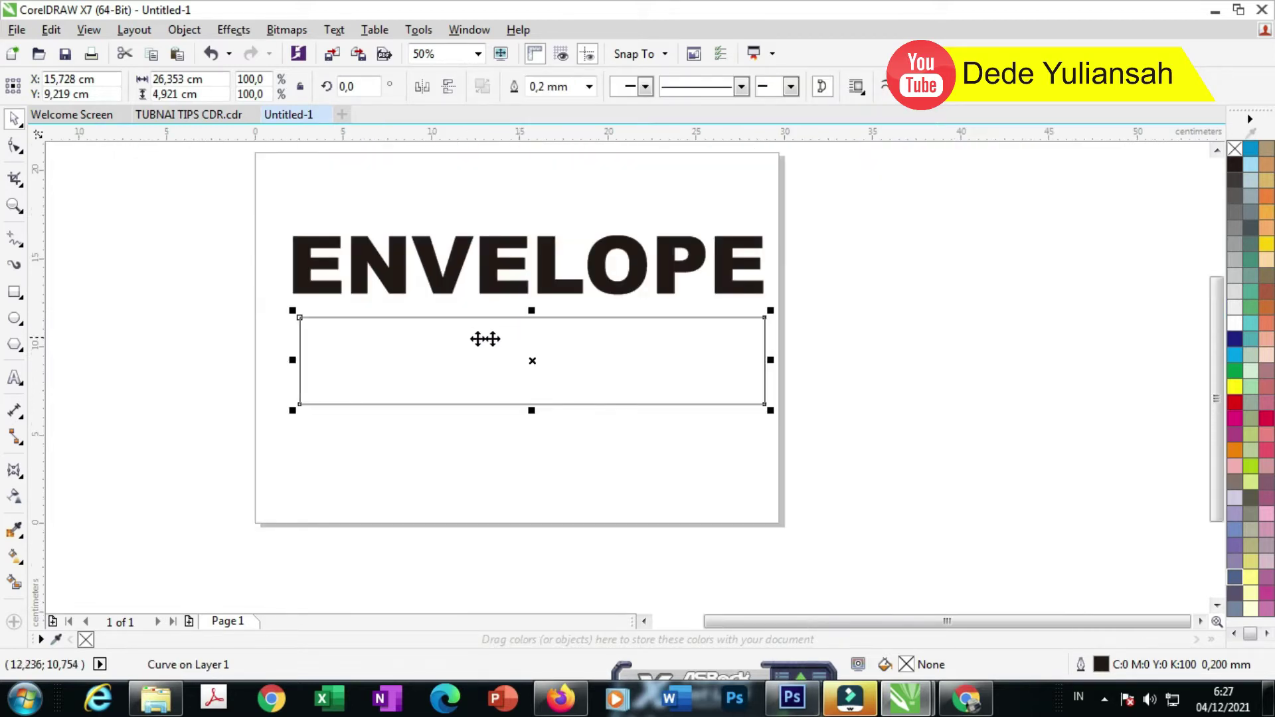
scroll(518, 330, "up", 2)
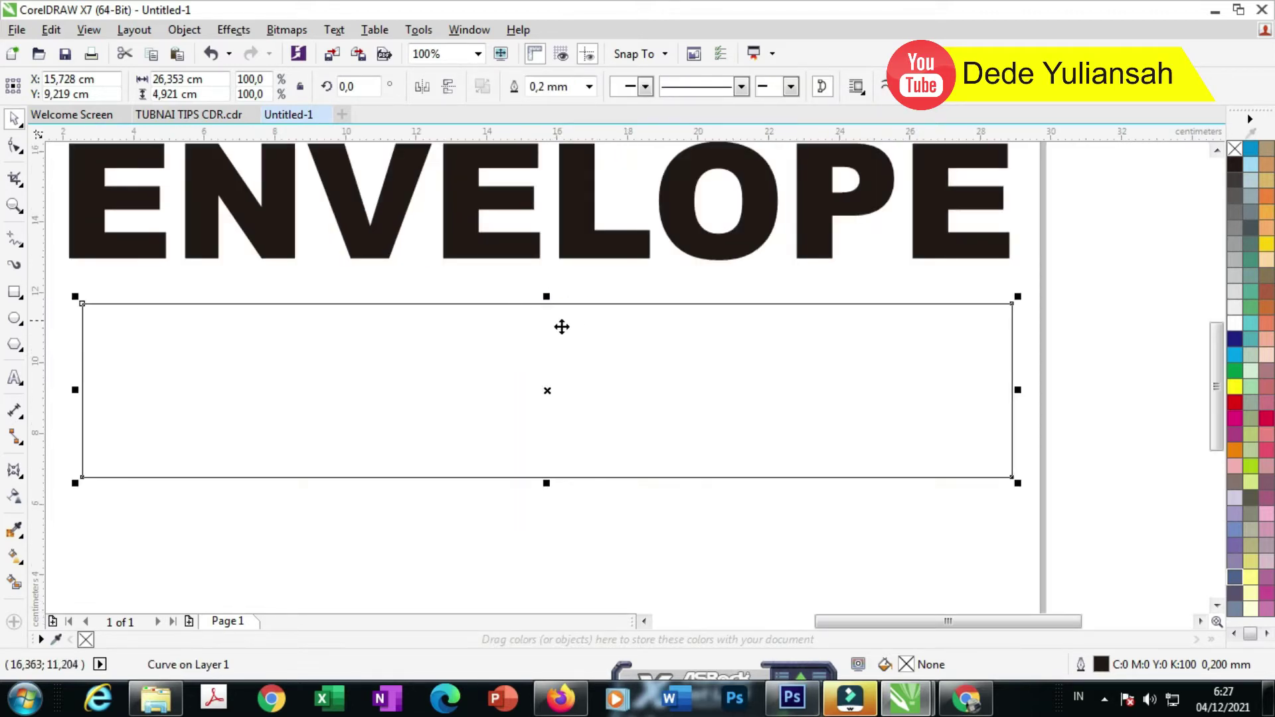
Step: Convert the rectangle's upper edge to a curve with the Shape tool and bend its middle inward
left_click(18, 151)
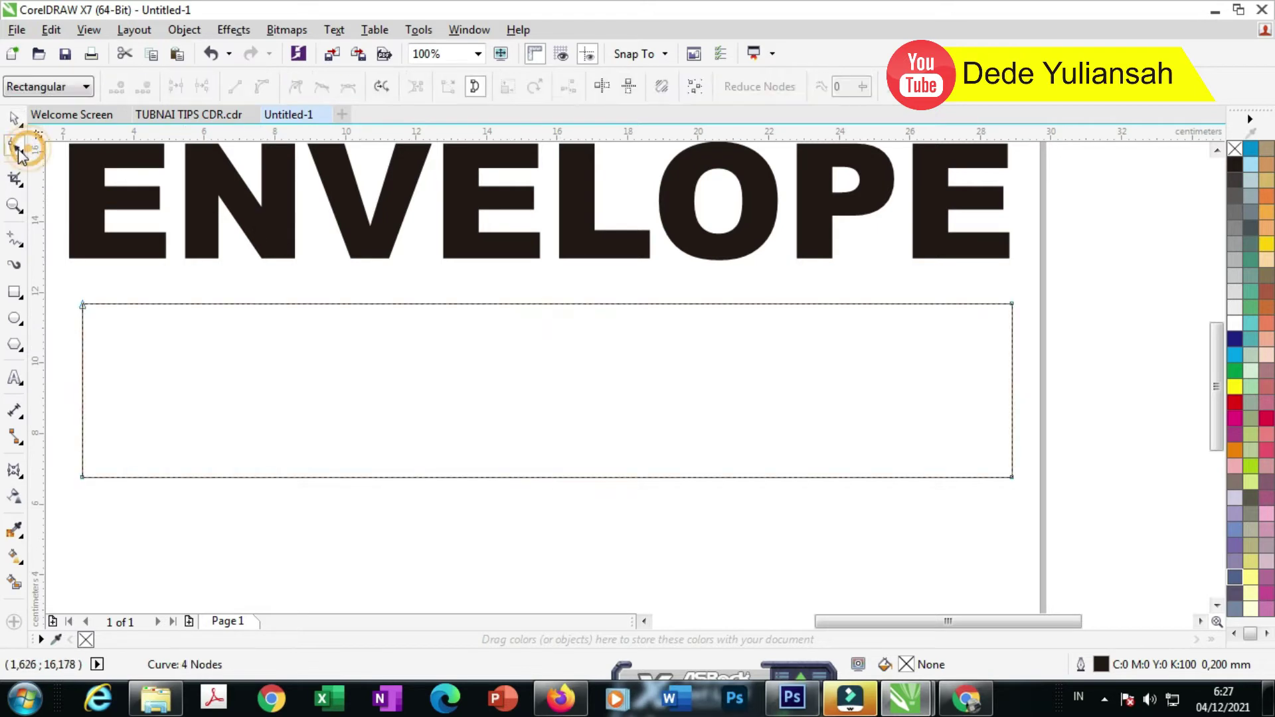
left_click(548, 304)
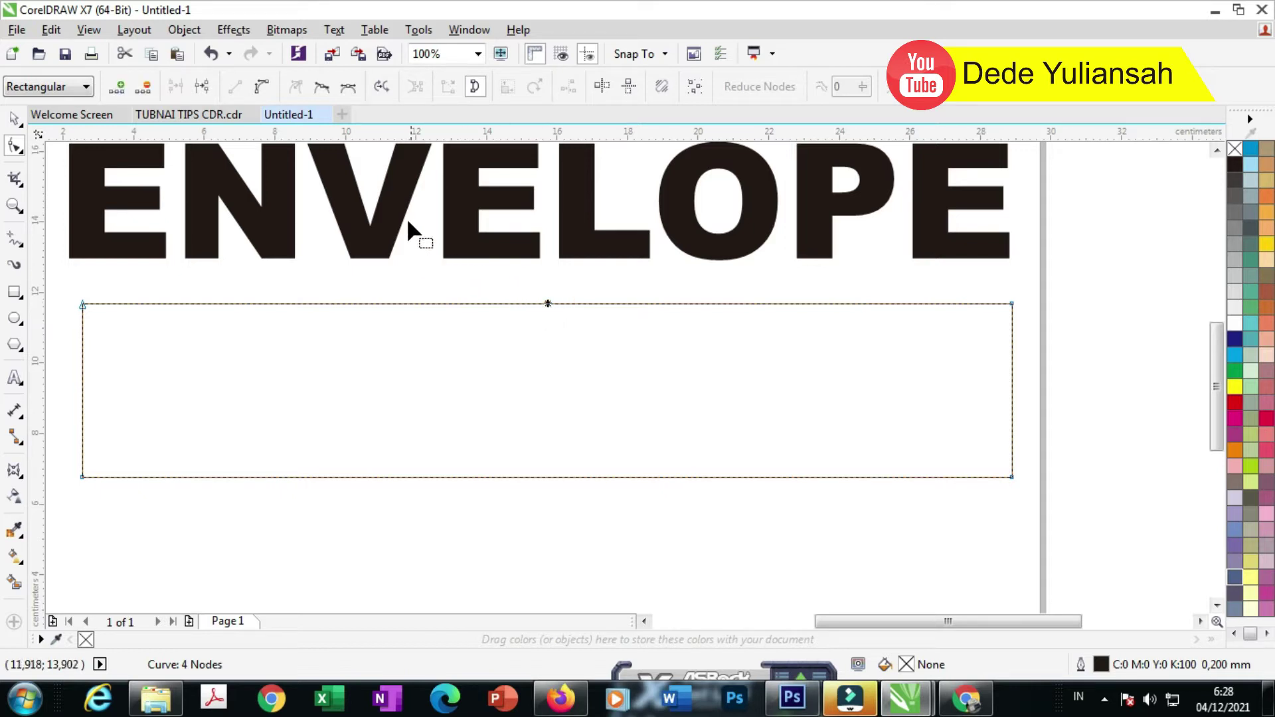
left_click(262, 92)
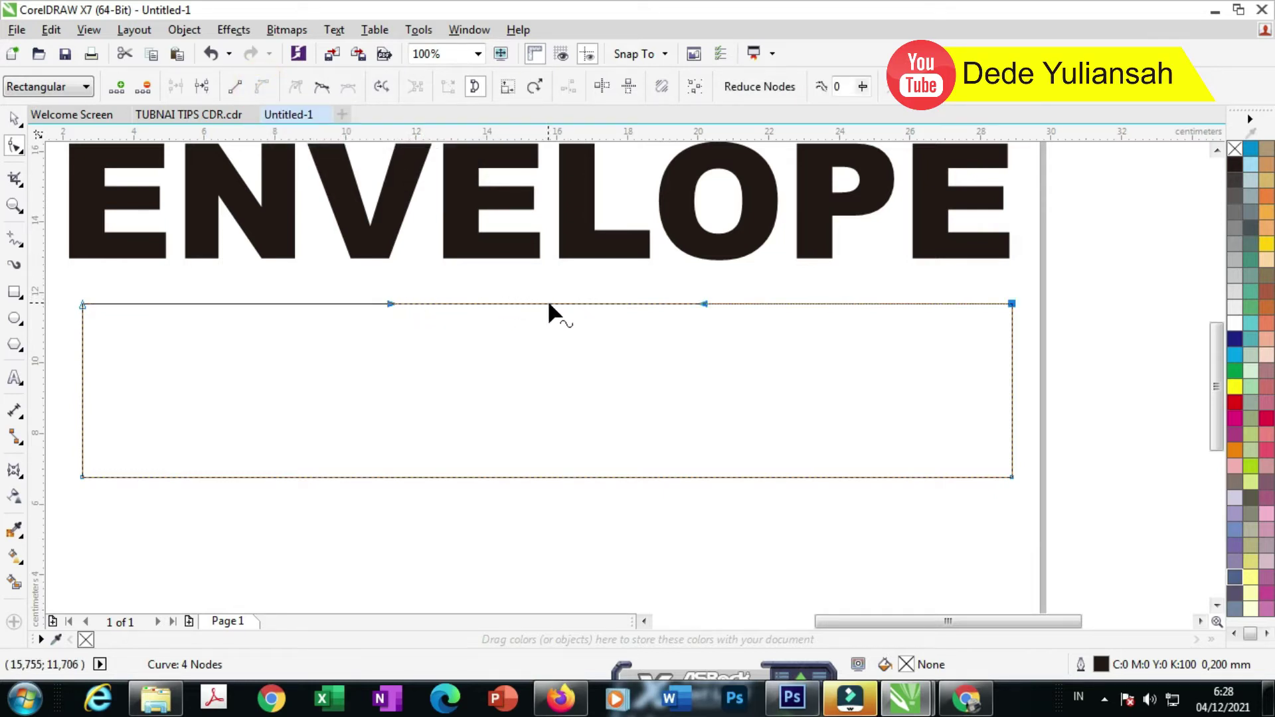
left_click_drag(548, 306, 543, 337)
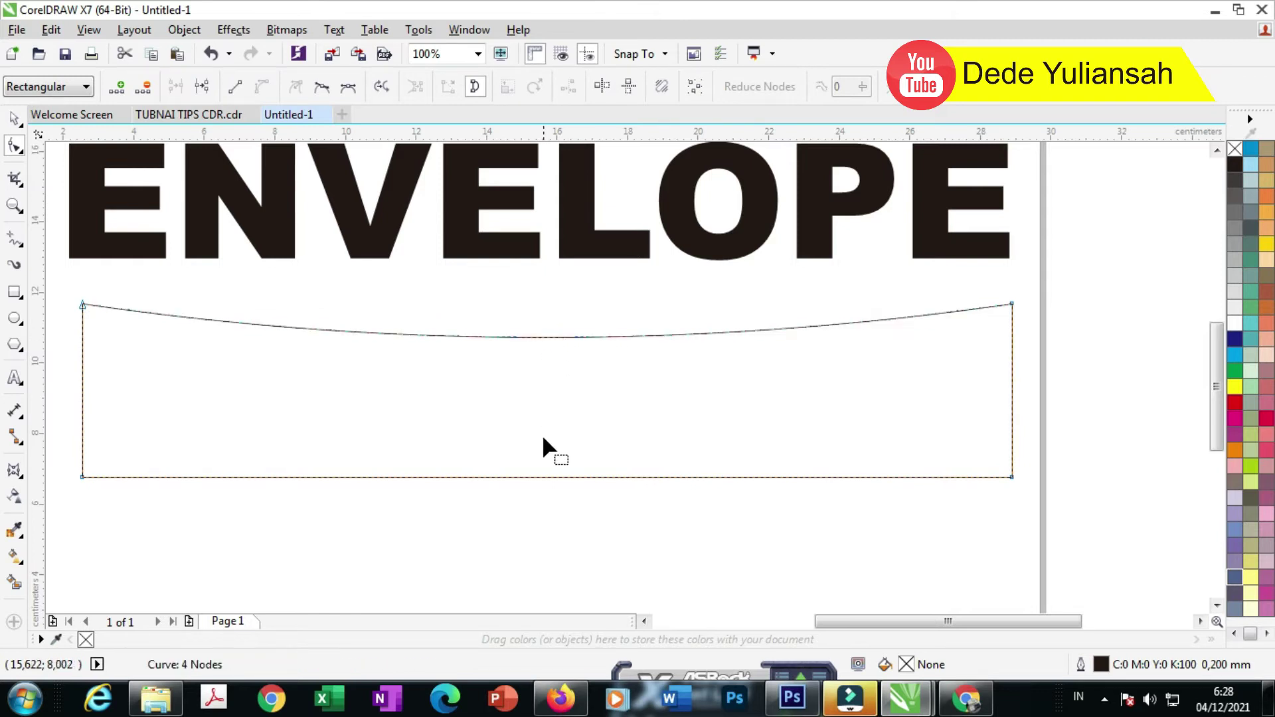
Step: Convert the rectangle's lower edge to a curve and bend its middle inward to mirror the upper edge
left_click(553, 478)
left_click(262, 86)
left_click_drag(568, 477, 564, 438)
scroll(545, 288, "down", 1)
left_click(13, 118)
scroll(653, 309, "up", 1)
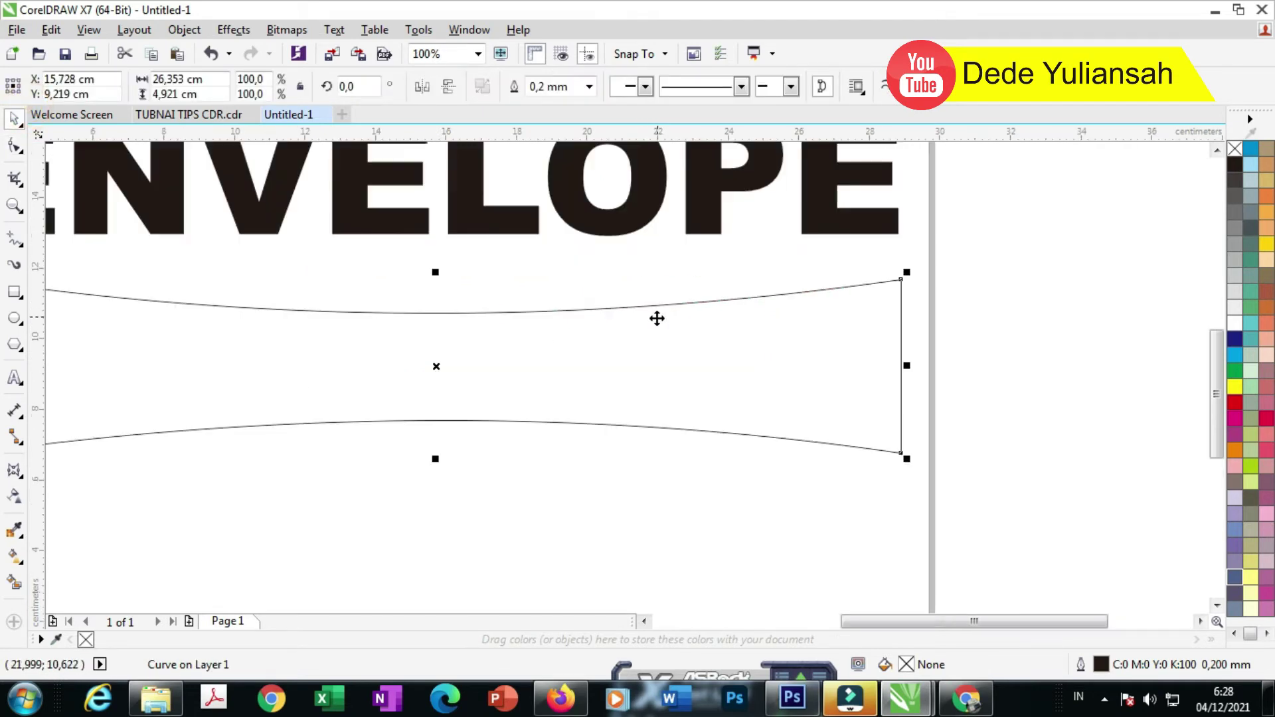
Step: Apply an Envelope effect to the word ENVELOPE, taking its shape from the curved frame beneath it
scroll(657, 319, "down", 1)
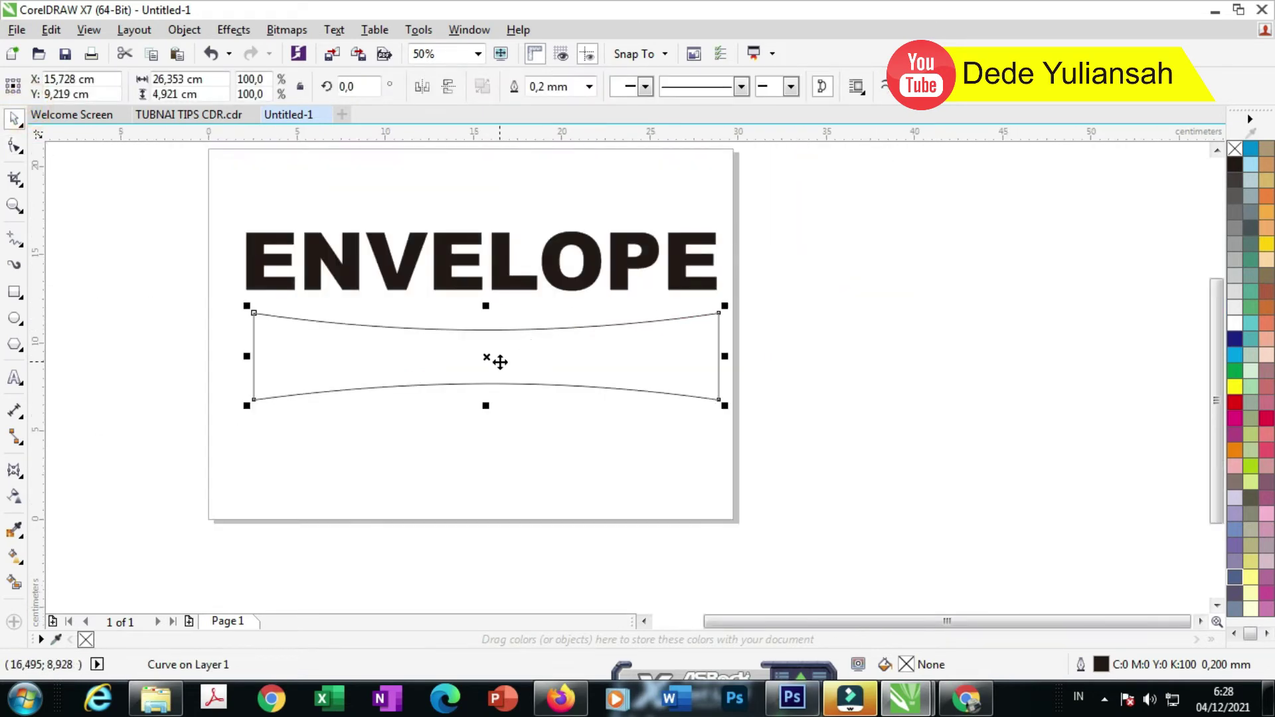
left_click(437, 211)
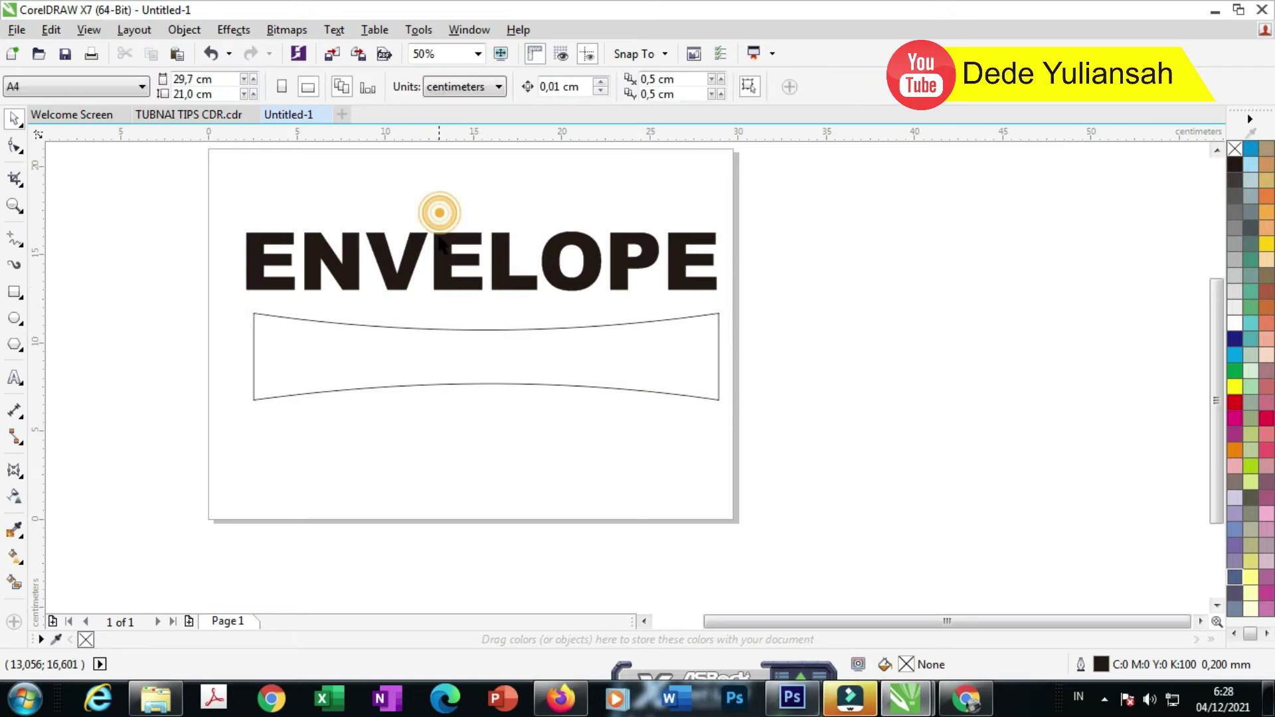
left_click(243, 33)
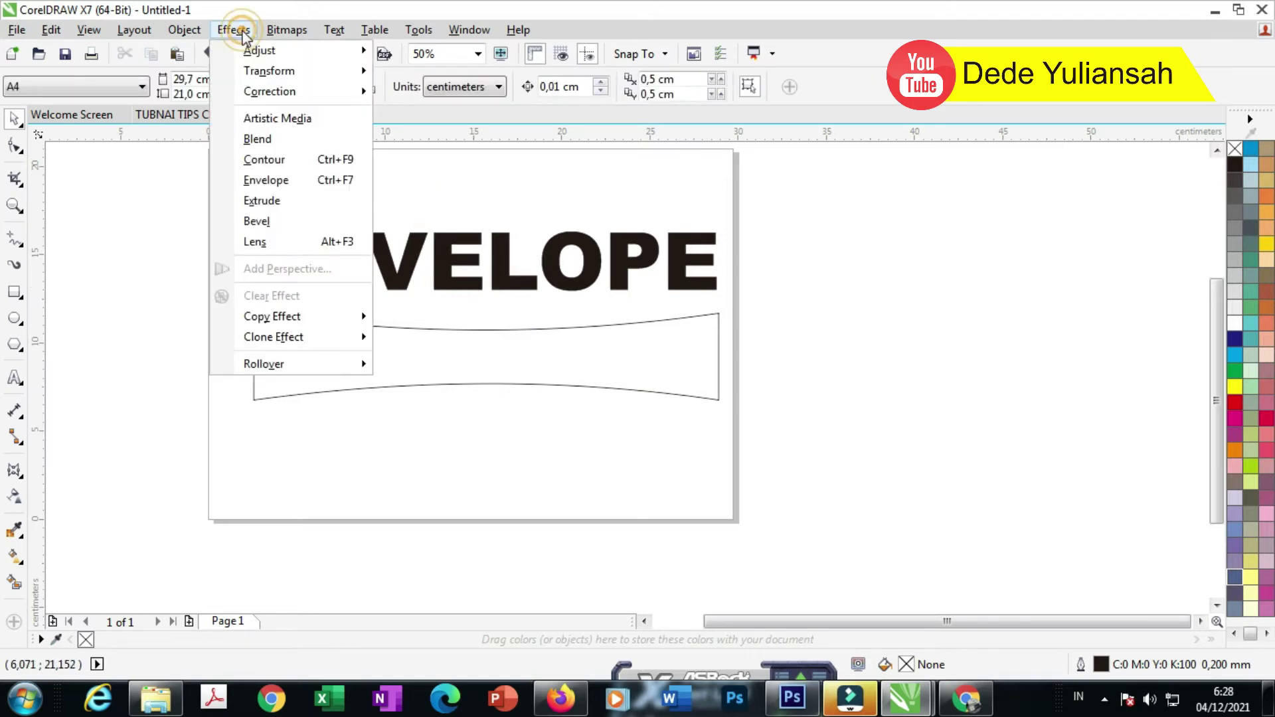
left_click(266, 180)
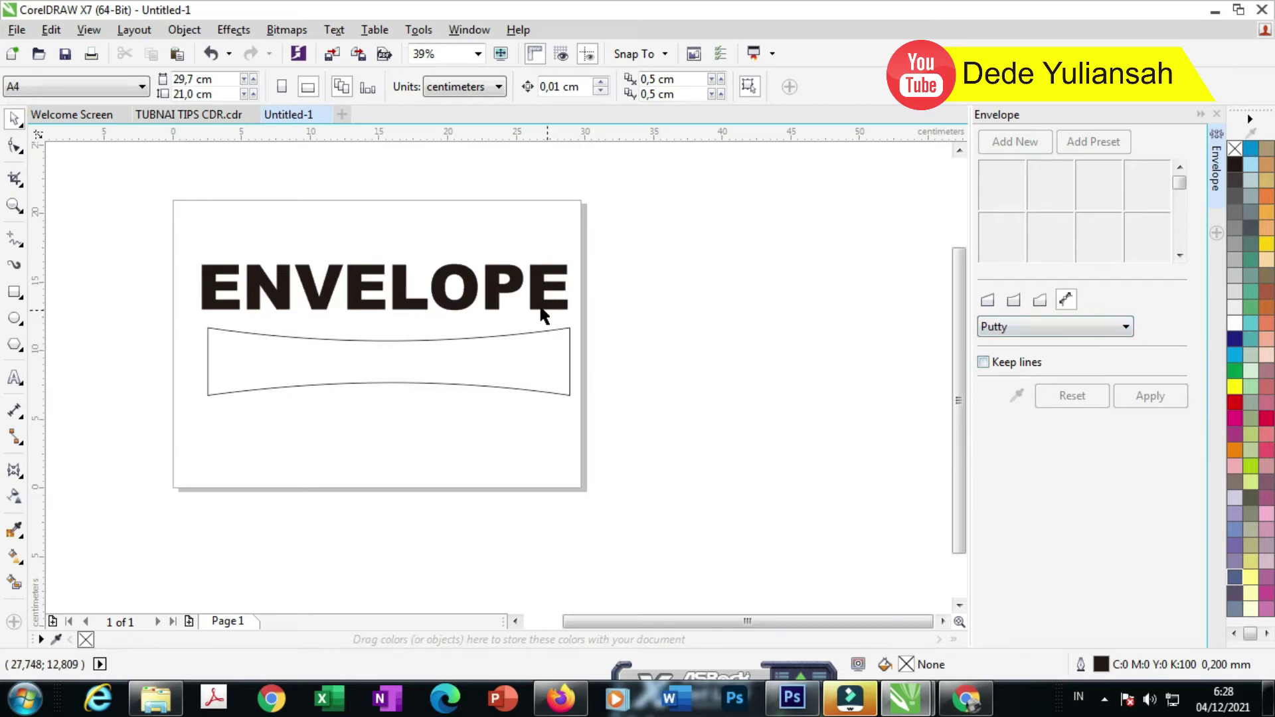
left_click(516, 289)
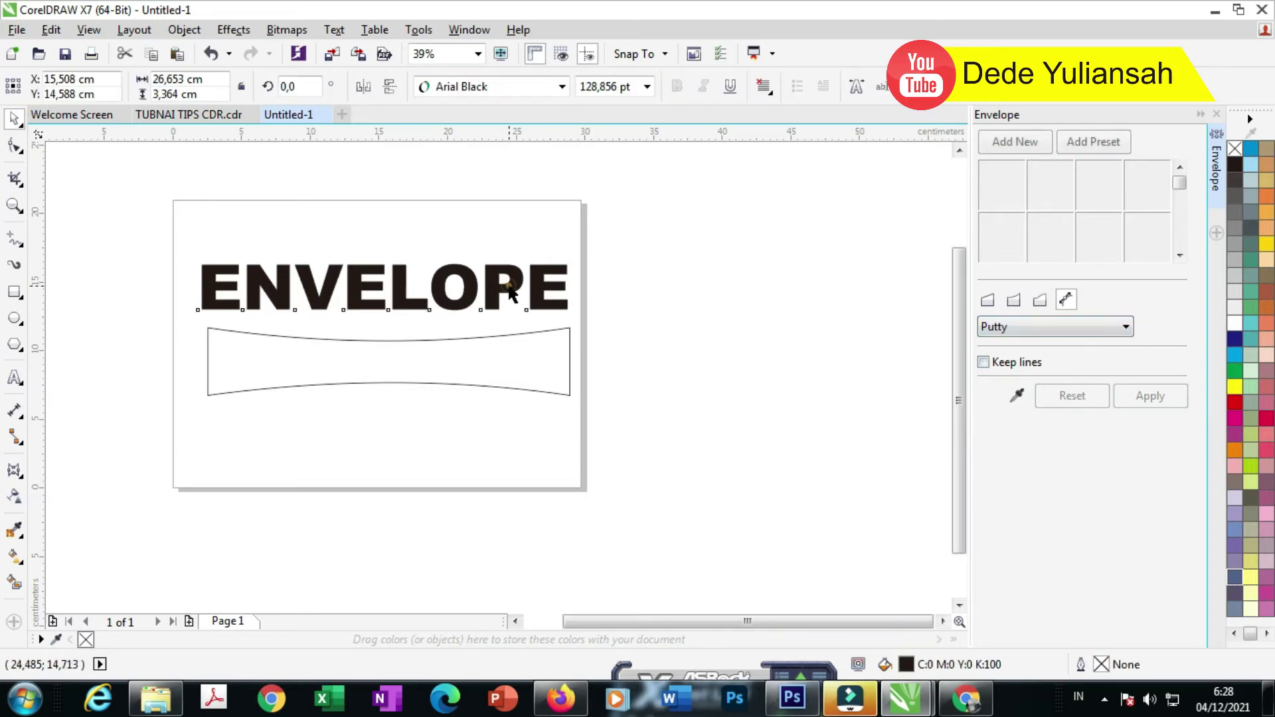
left_click(1018, 397)
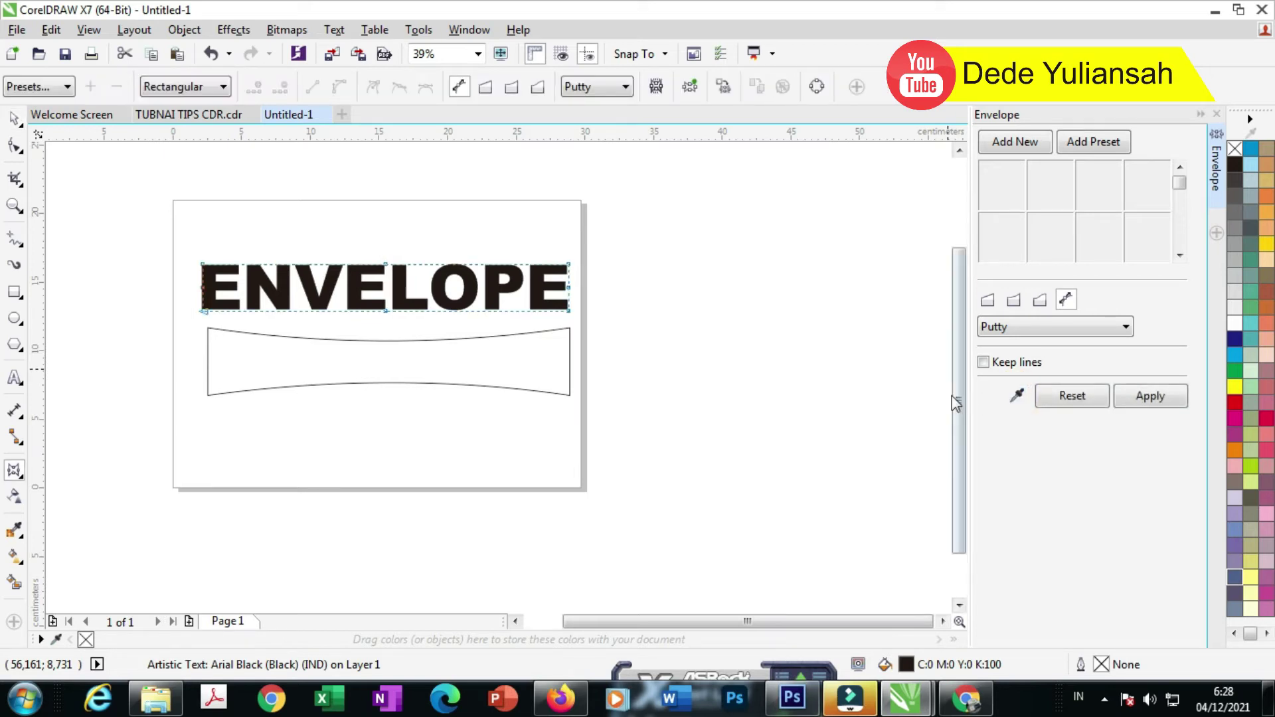
left_click(462, 373)
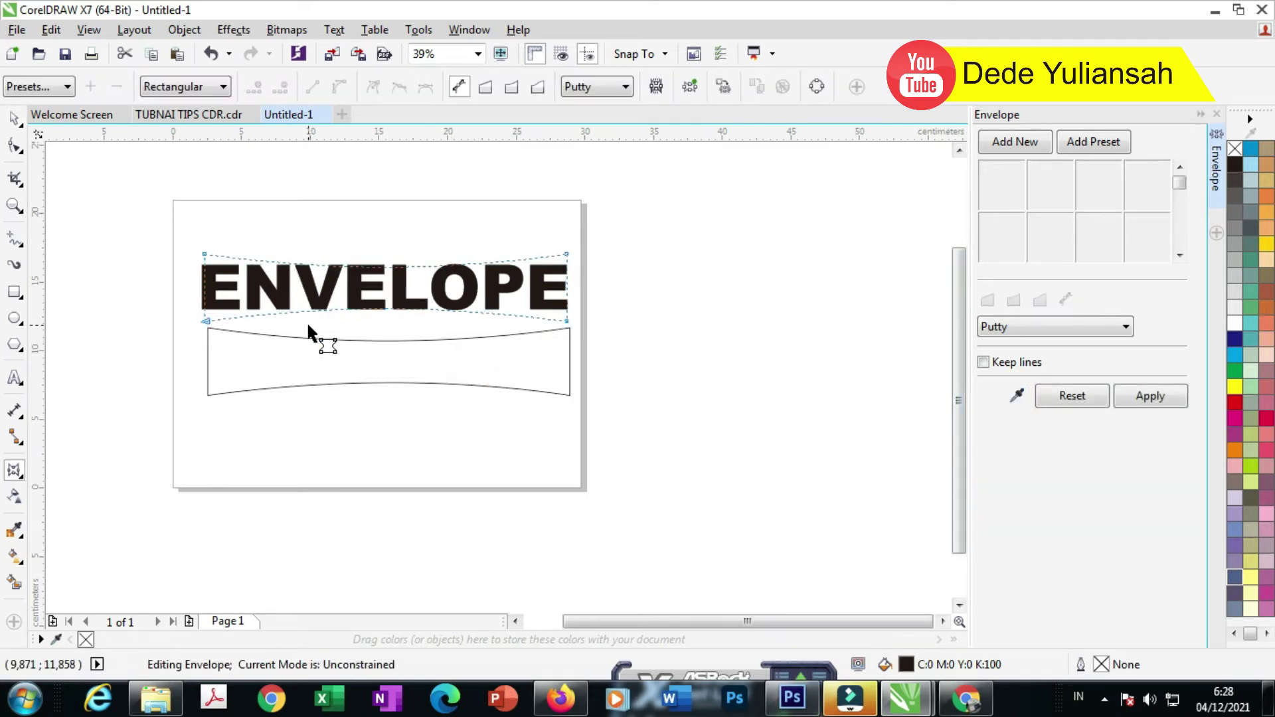
scroll(305, 321, "up", 2)
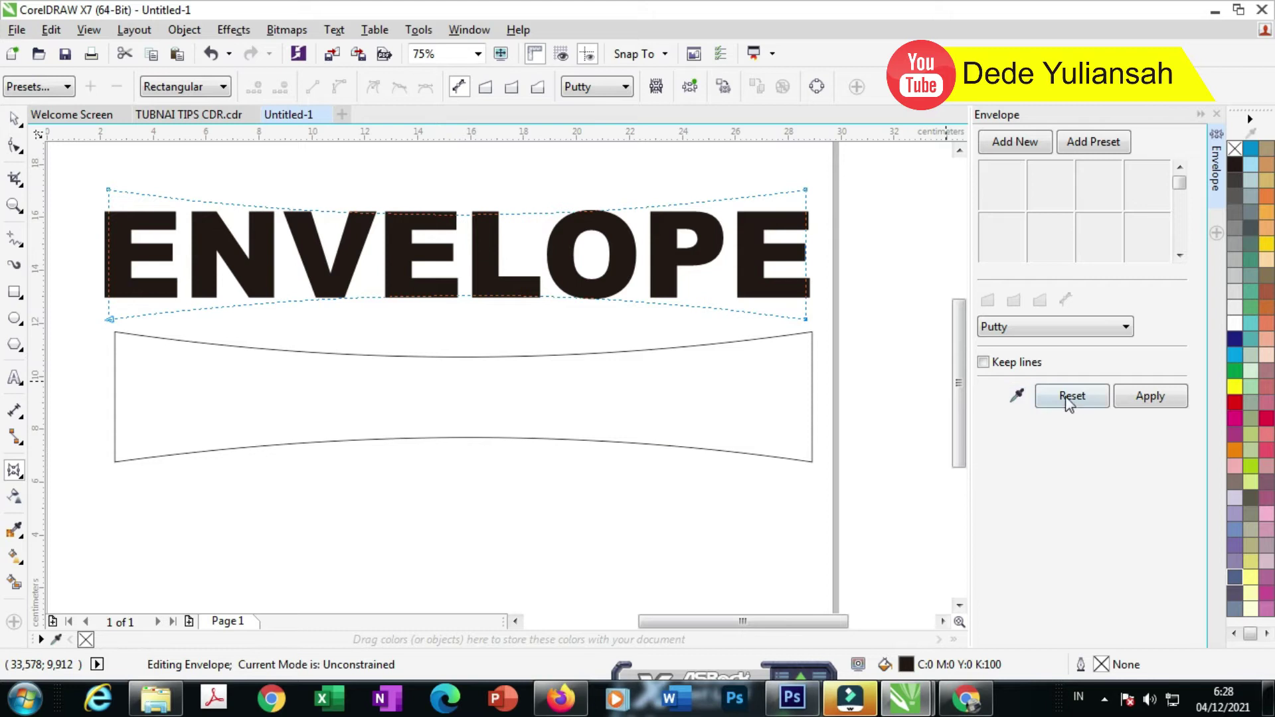
left_click(1150, 397)
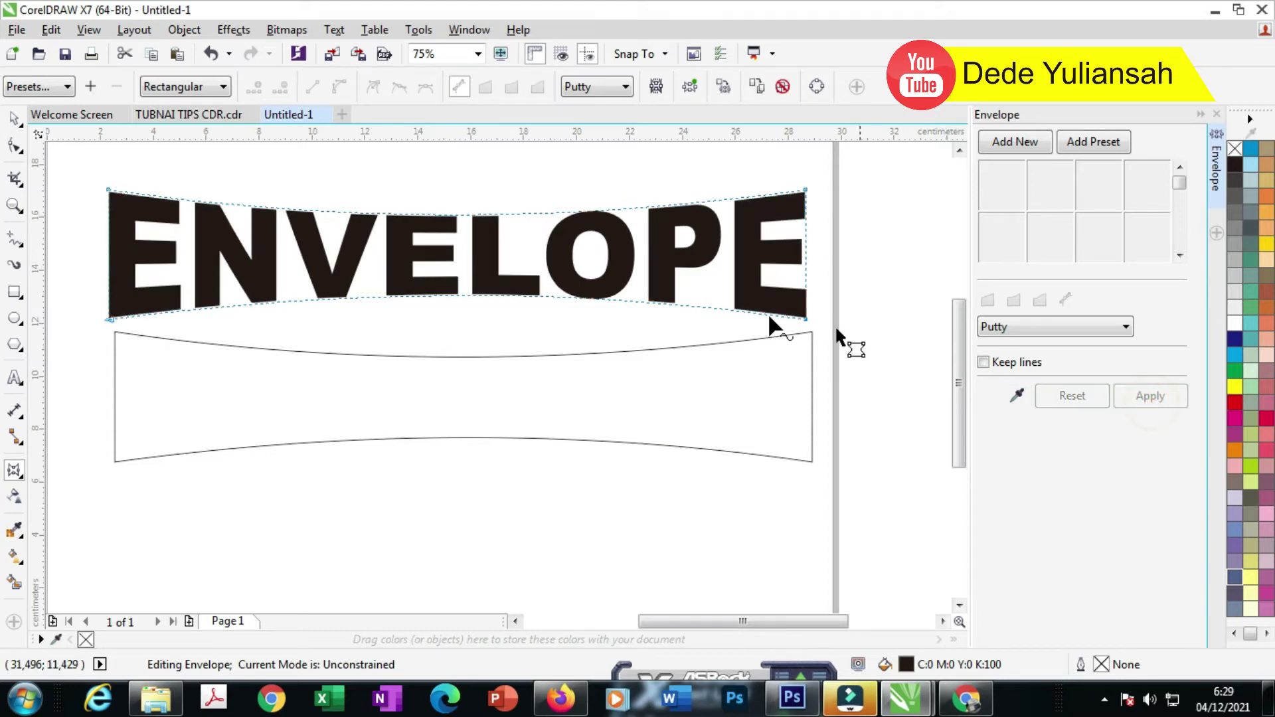
Step: Move the warped word ENVELOPE up to the page's upper edge and delete the curved frame
left_click(16, 120)
scroll(522, 320, "down", 1)
left_click_drag(503, 284, 502, 242)
left_click_drag(623, 387, 615, 359)
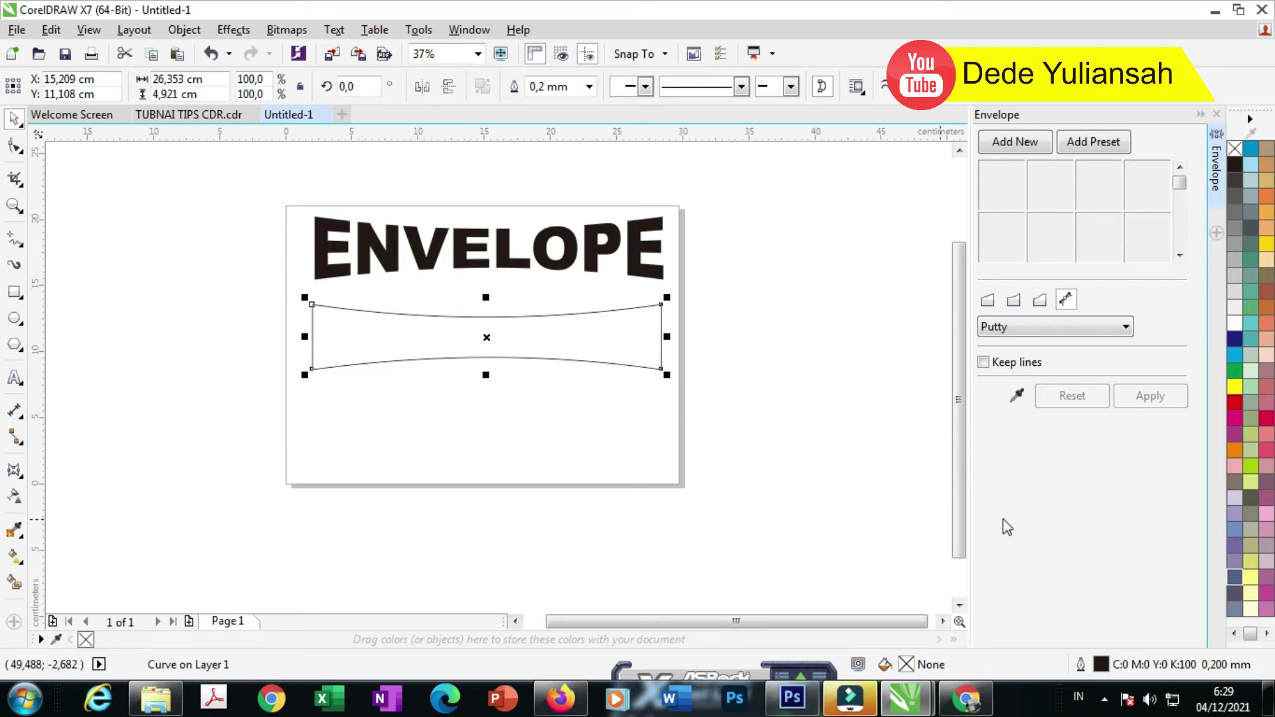
key("Delete")
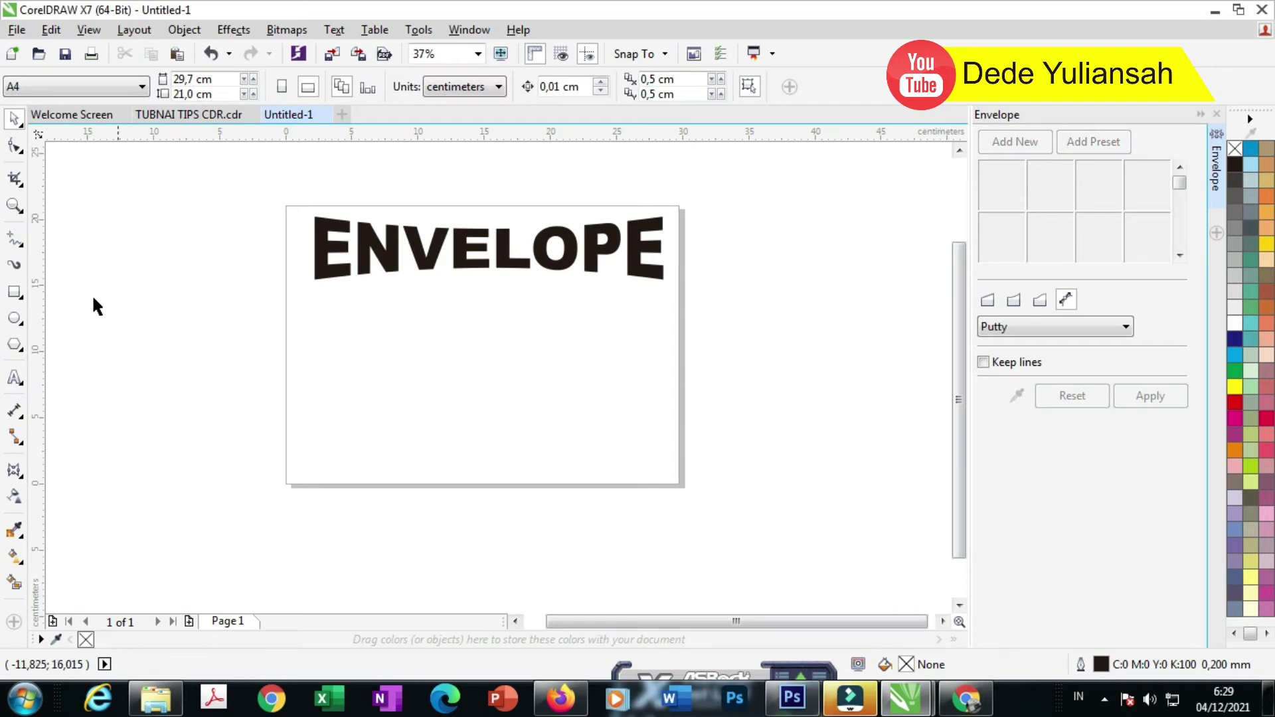
Step: Draw a circle about 10 cm in diameter and position it on the page below the warped word
left_click(20, 318)
left_click_drag(471, 321, 521, 378)
left_click(13, 118)
left_click_drag(445, 293, 467, 336)
Step: Add the artistic text DD on the page beside the circle
left_click(15, 377)
scroll(313, 363, "up", 2)
left_click(293, 378)
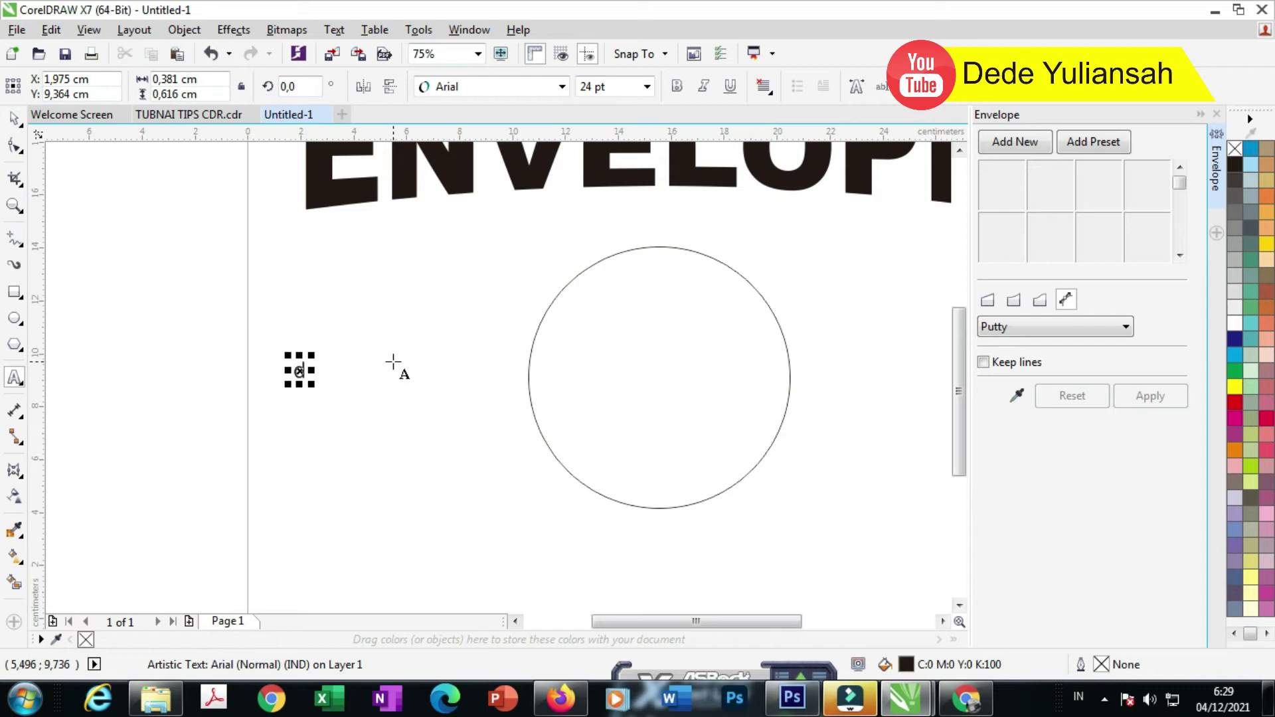
key("Caps_Lock")
left_click(15, 118)
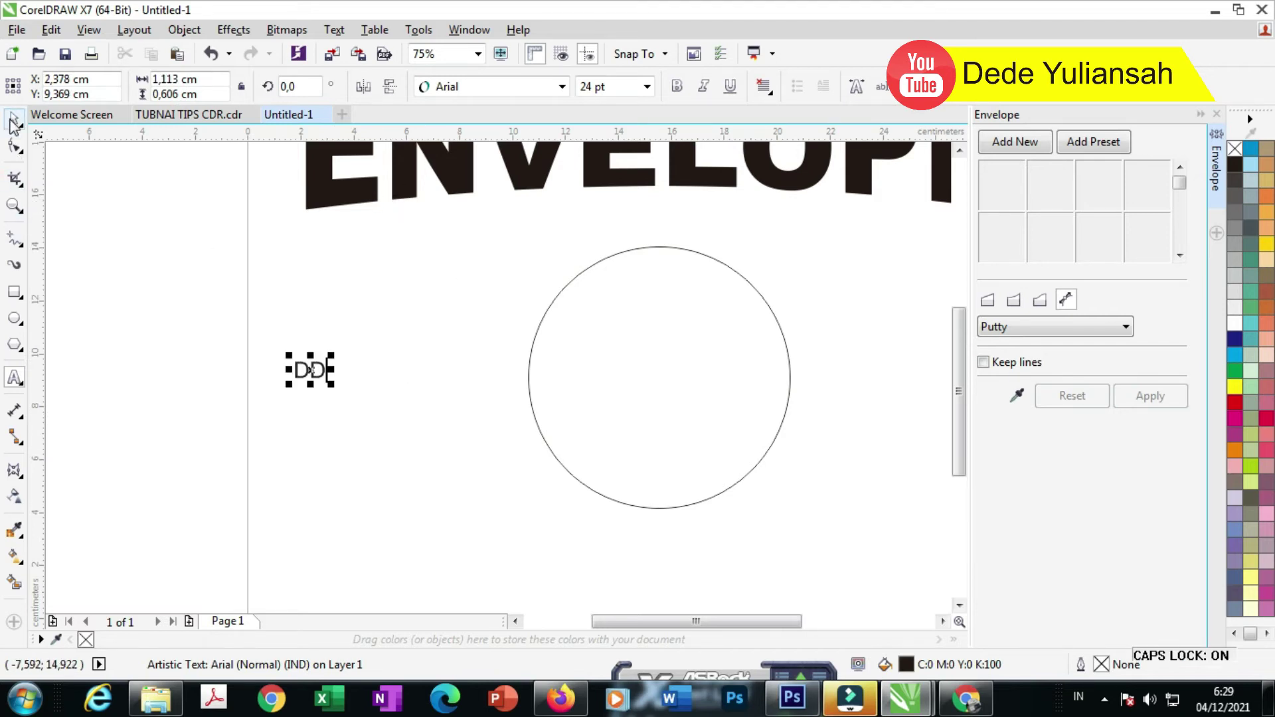
Step: Enlarge the DD text to about 7.1 by 3.8 cm and set its font to Arial Black
scroll(317, 274, "down", 4)
left_click_drag(294, 269, 330, 288)
left_click(455, 90)
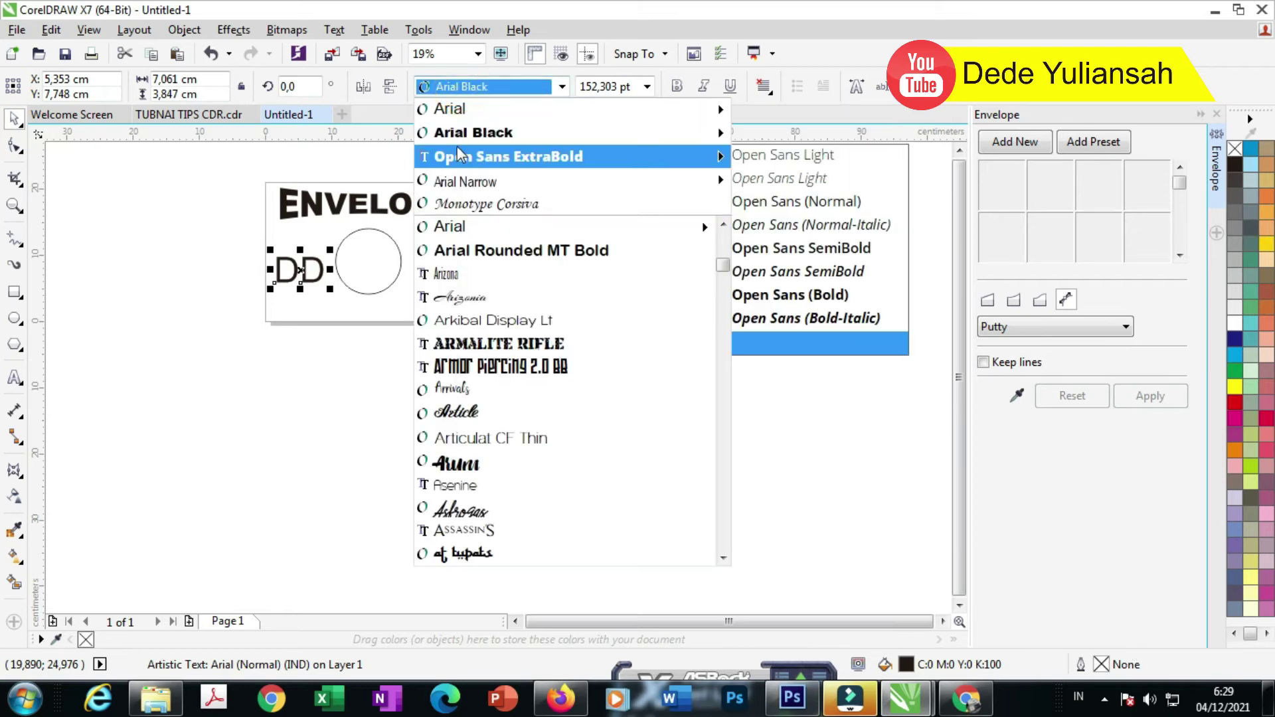
mouse_move(459, 137)
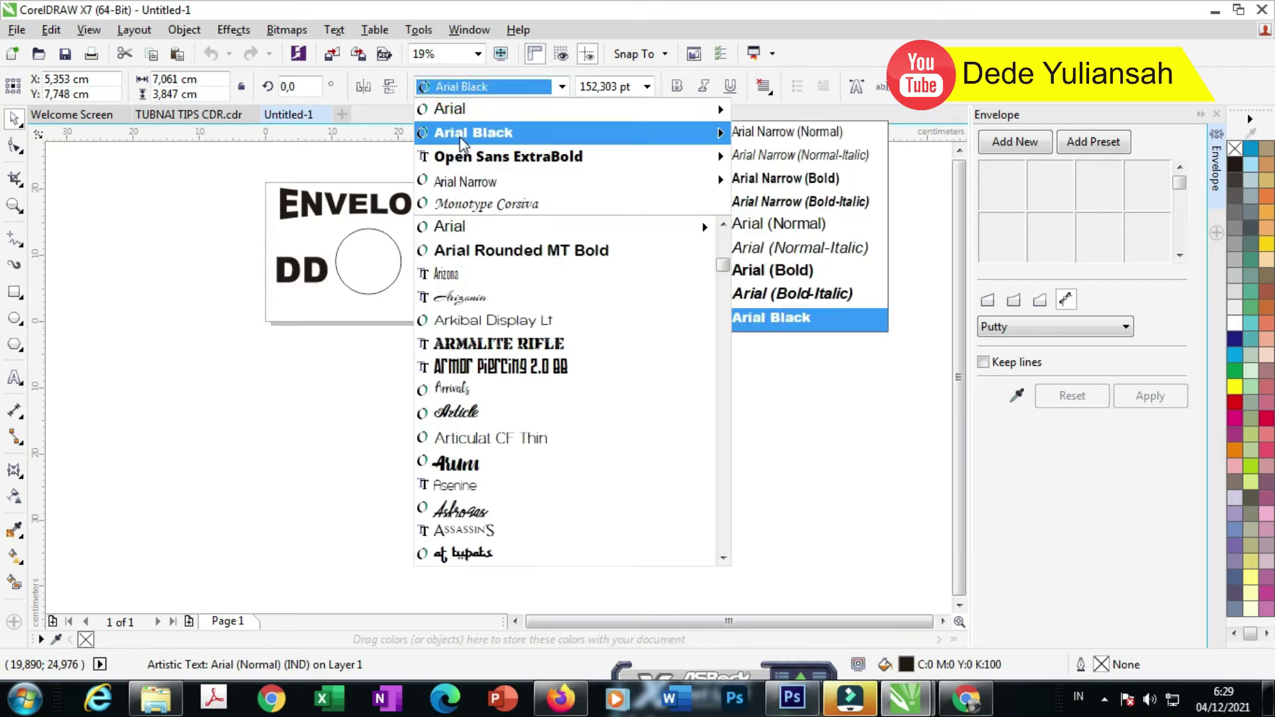
left_click(460, 137)
Step: Enlarge the DD text to about 10 by 6.9 cm and position it to the left of the circle
scroll(299, 272, "up", 2)
left_click_drag(321, 246, 261, 212)
left_click_drag(303, 255, 331, 287)
scroll(358, 212, "up", 2)
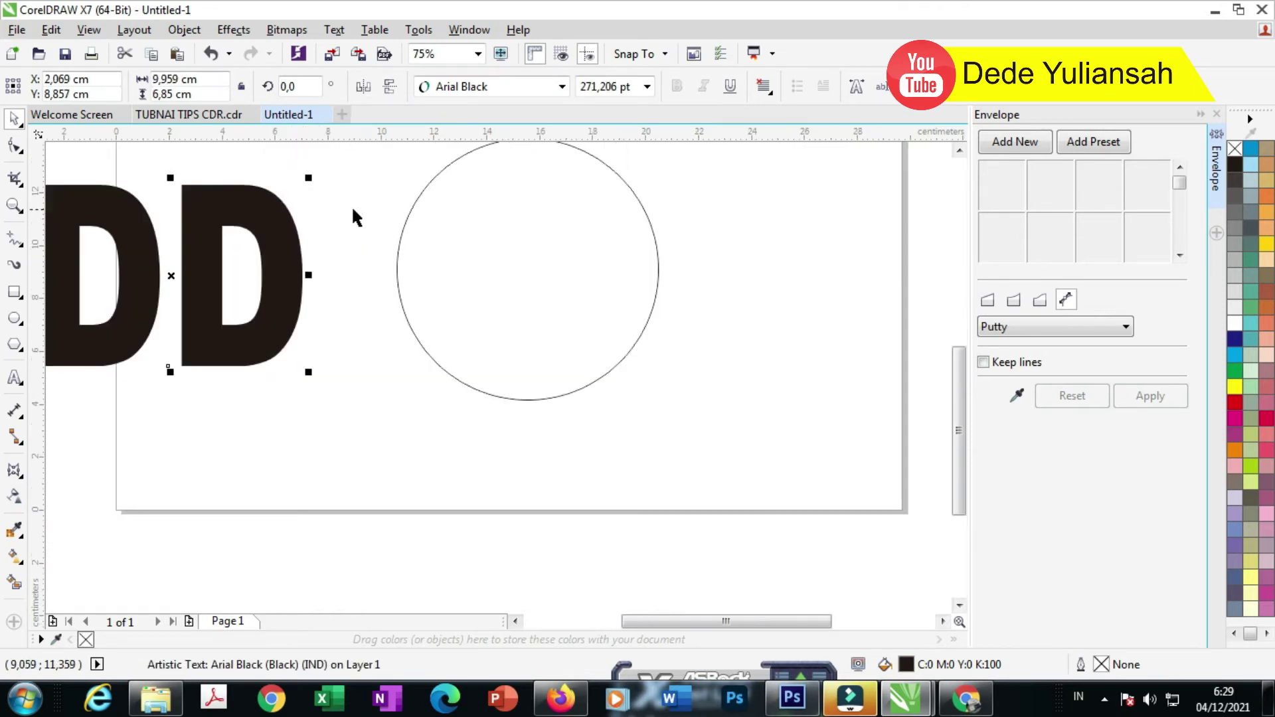
left_click_drag(267, 228, 288, 233)
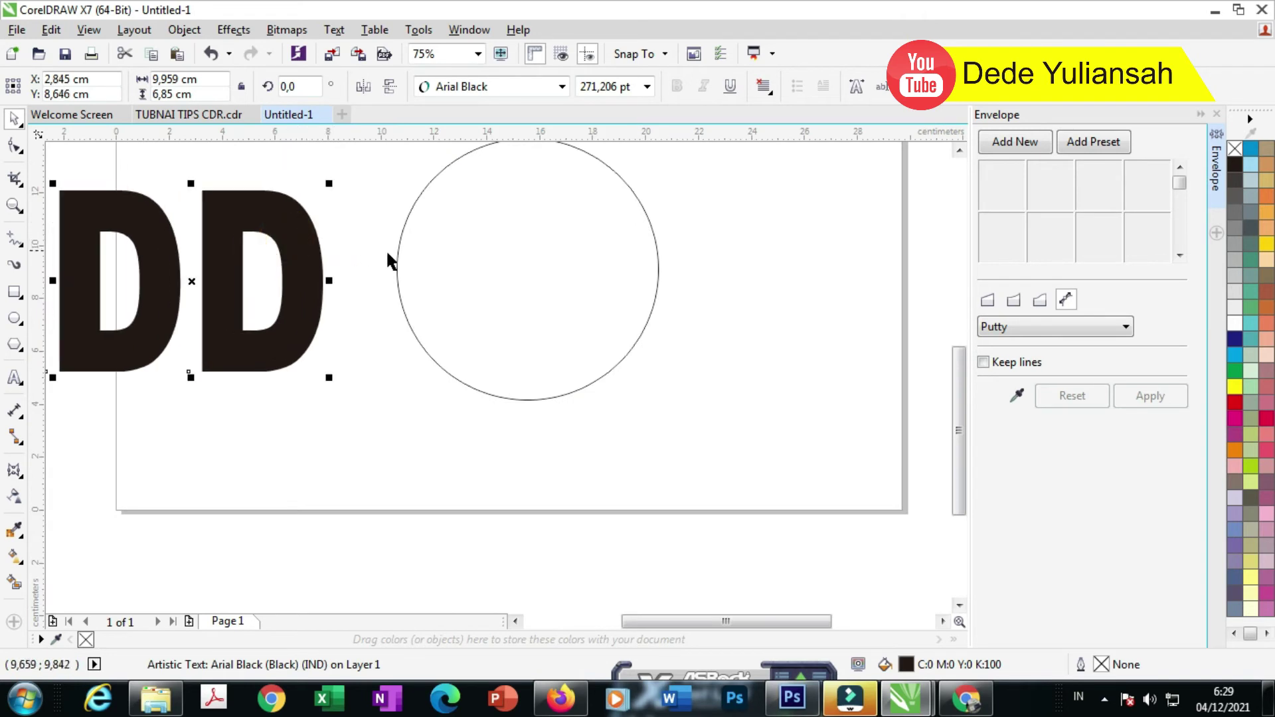
Step: Warp the DD text into a round shape by creating an envelope from the circle and applying it
left_click(282, 346)
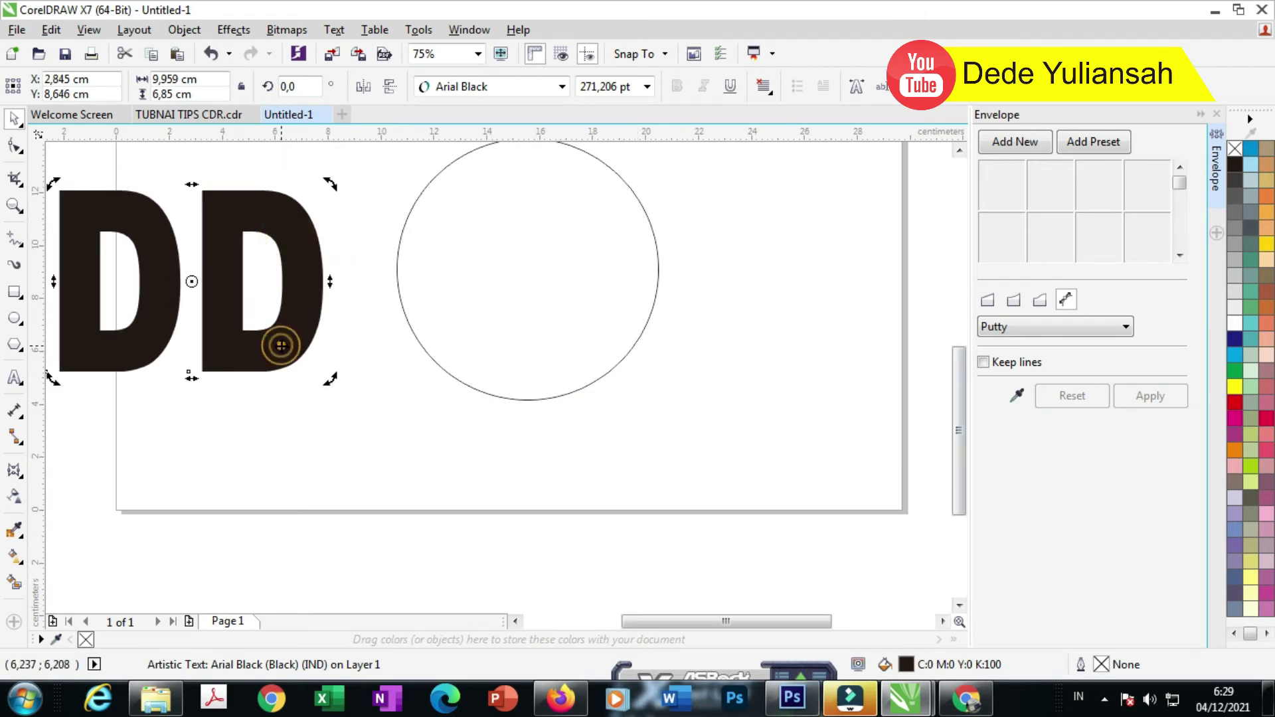
left_click(1017, 396)
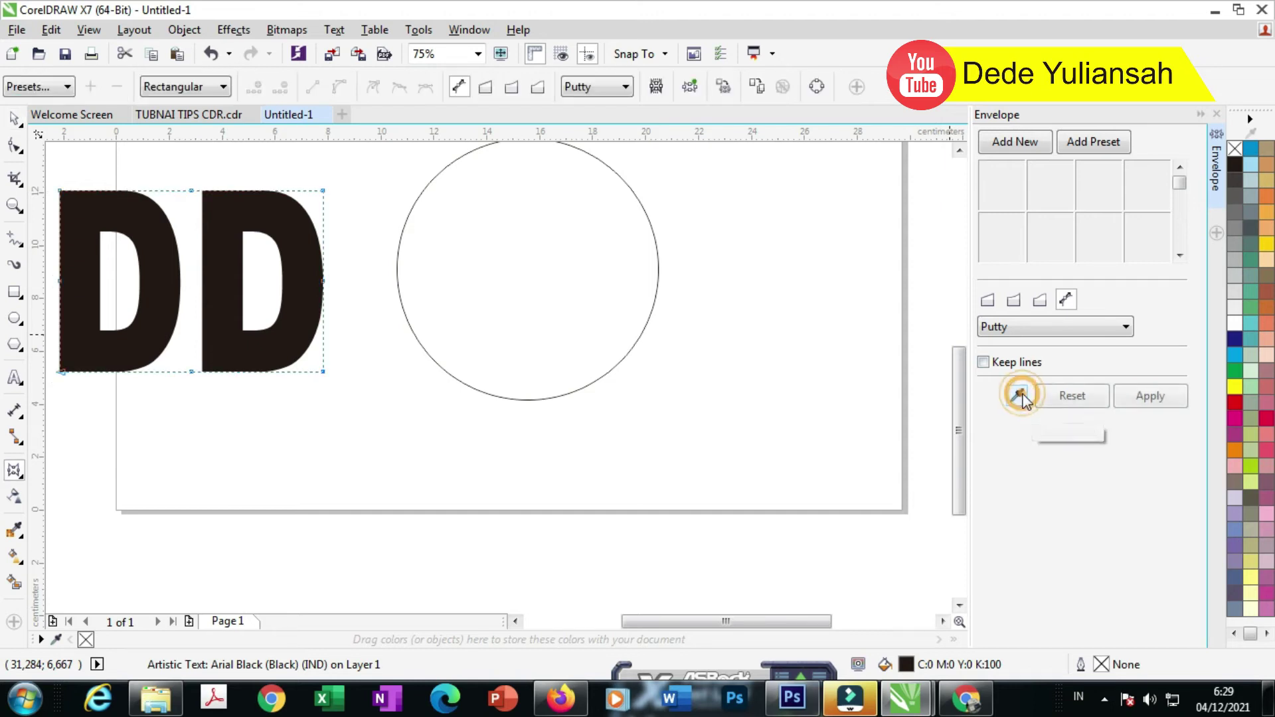
left_click(518, 273)
scroll(478, 270, "down", 1)
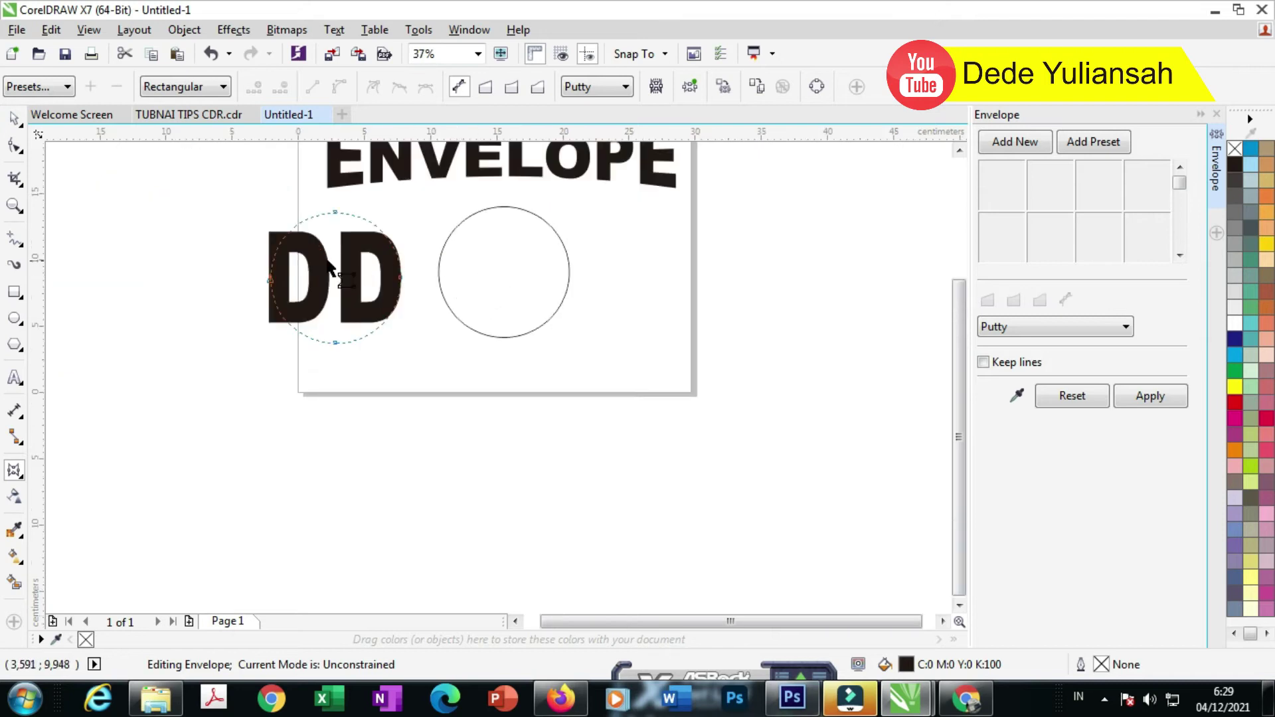
scroll(334, 254, "up", 1)
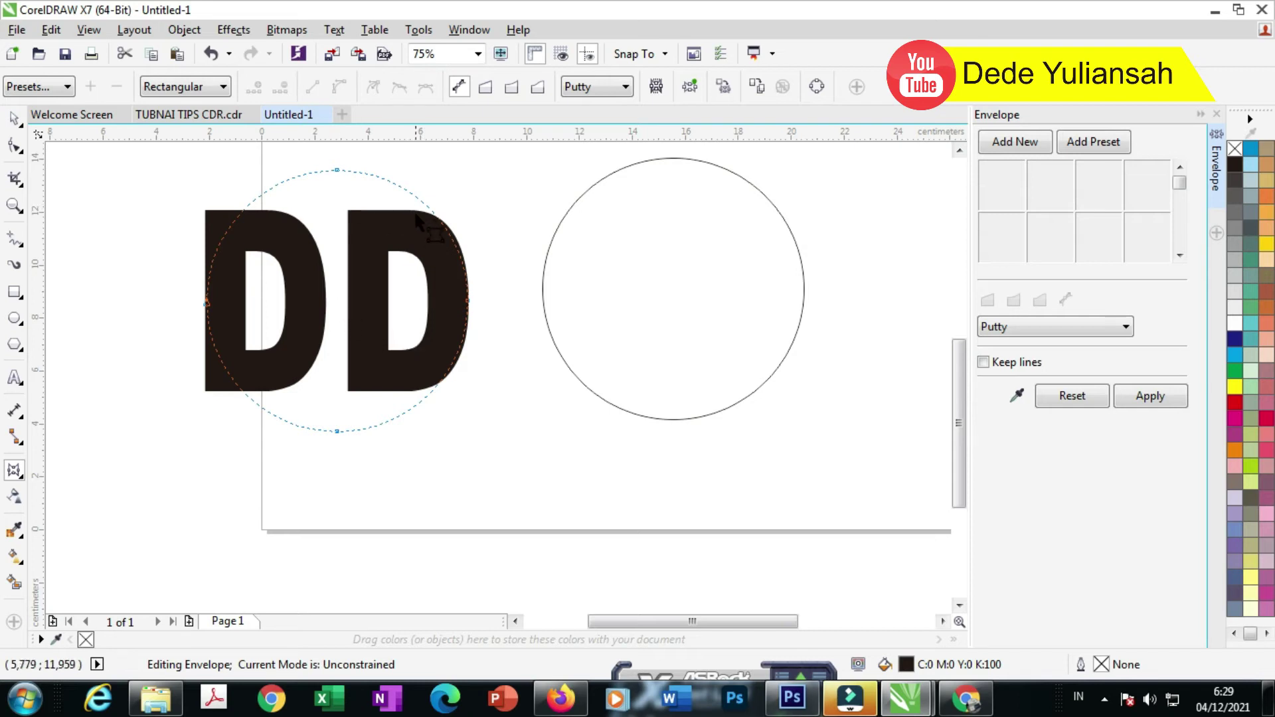
left_click(1151, 397)
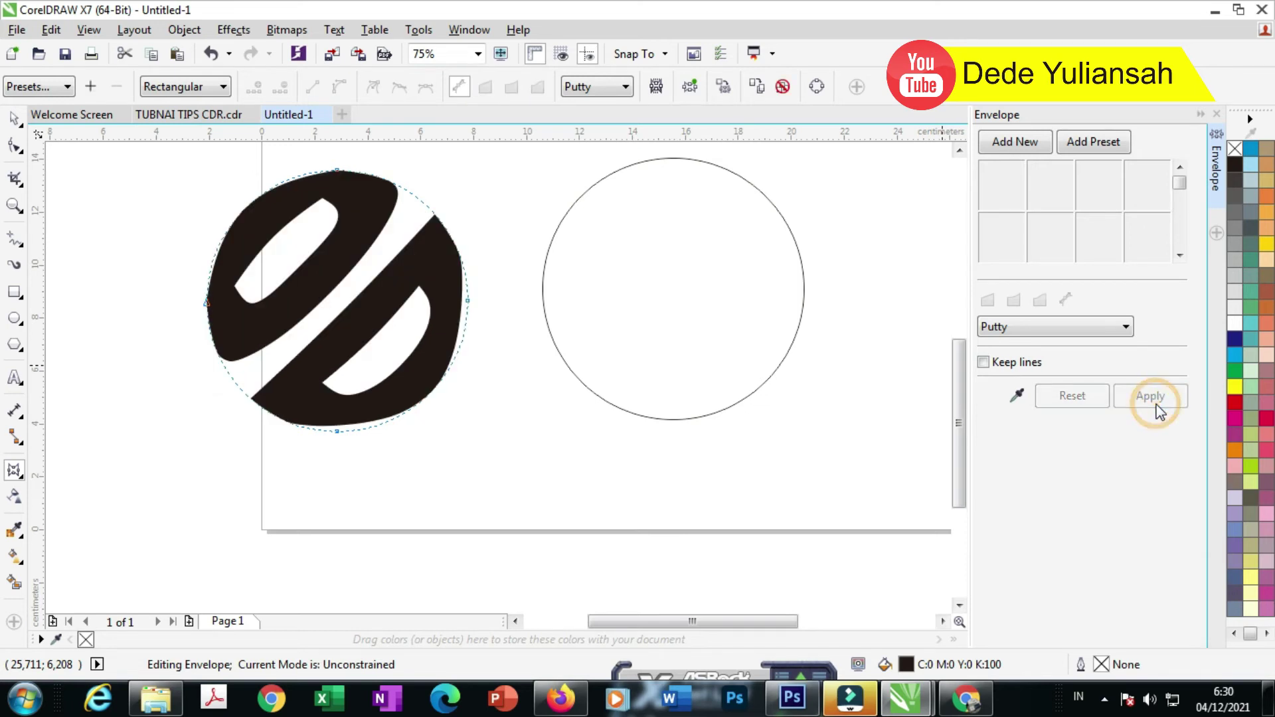
left_click(13, 119)
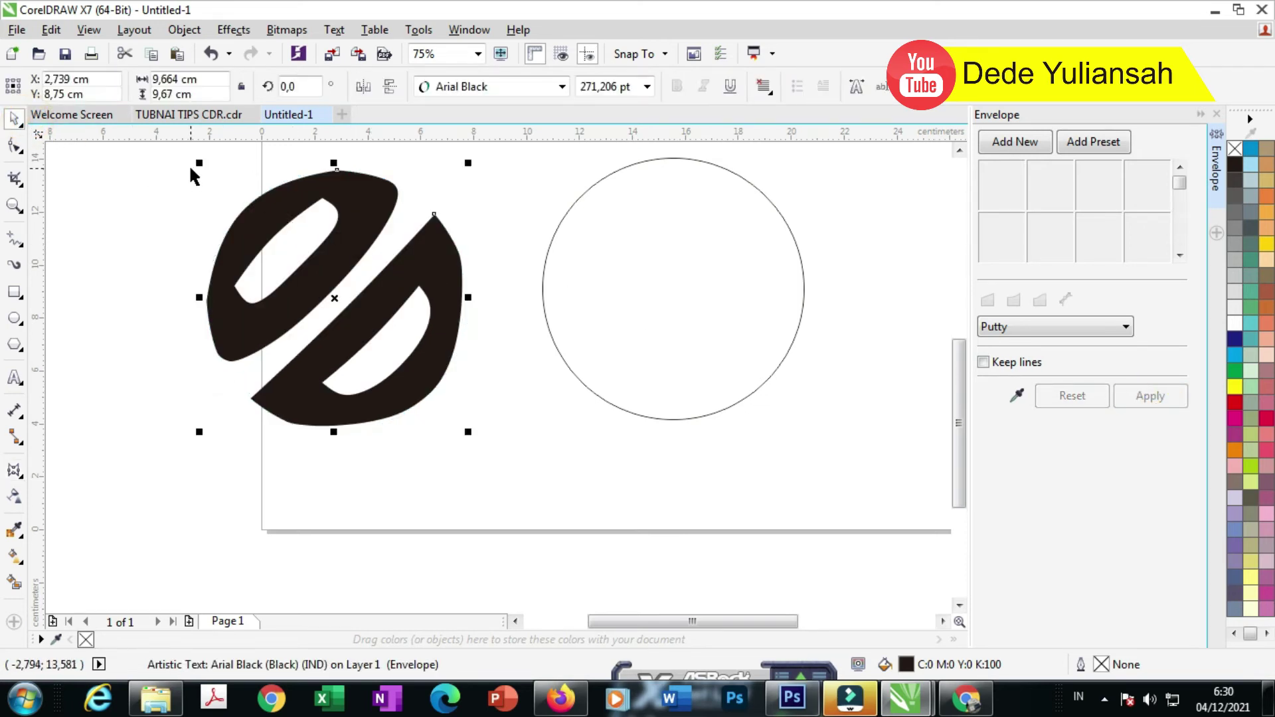
Step: Rotate the round DD text by about 45.7° so that the two letters stand upright
left_click(263, 213)
left_click_drag(199, 165, 161, 307)
key("Escape")
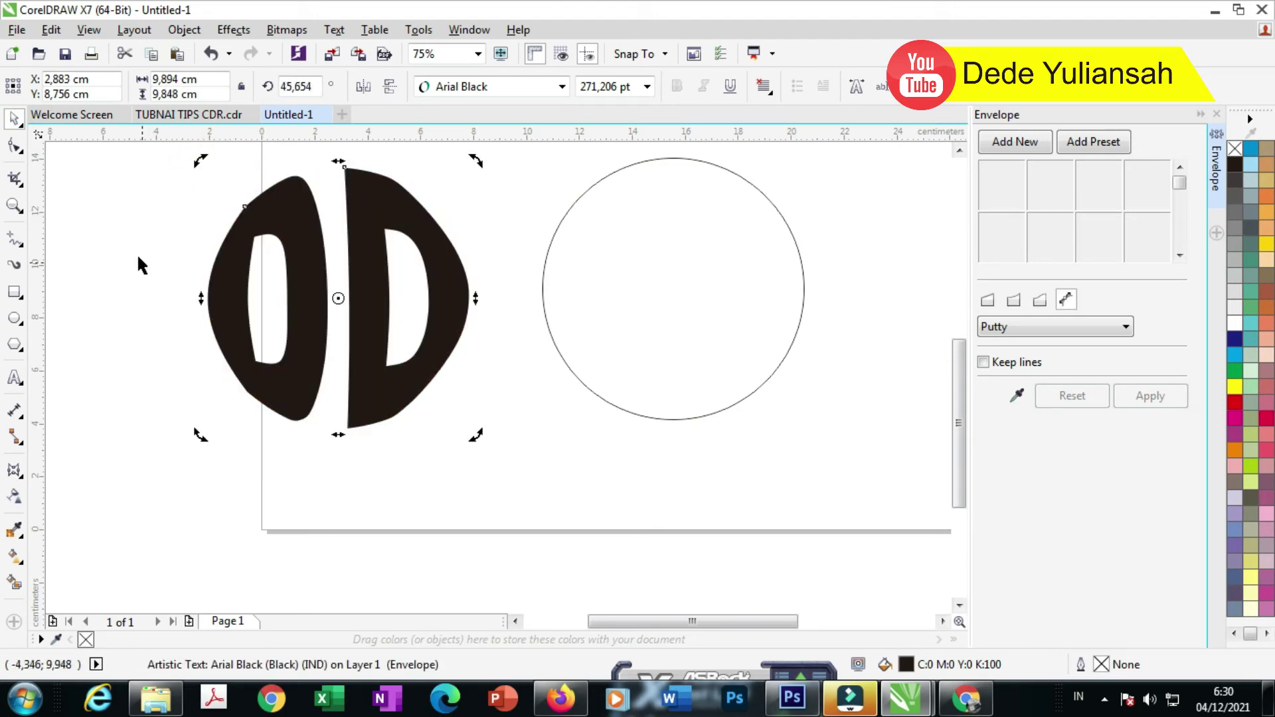
left_click(122, 239)
scroll(332, 282, "down", 2)
left_click(358, 287)
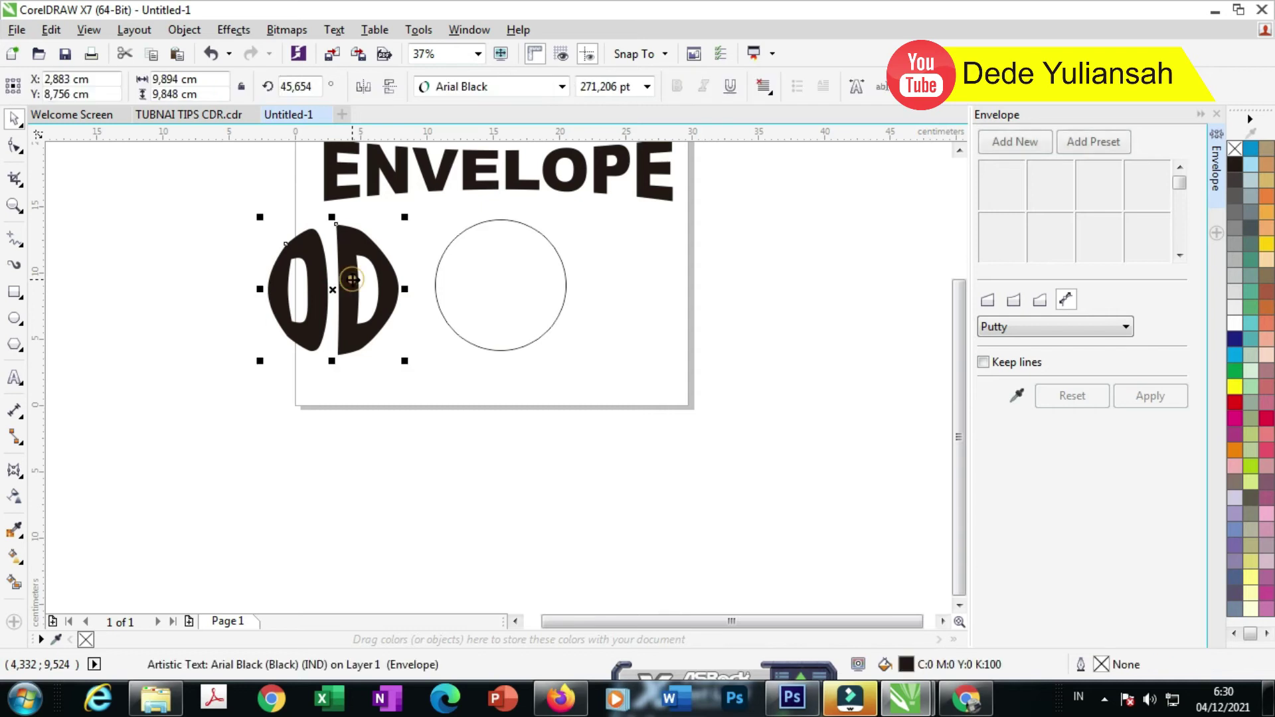
scroll(333, 287, "up", 2)
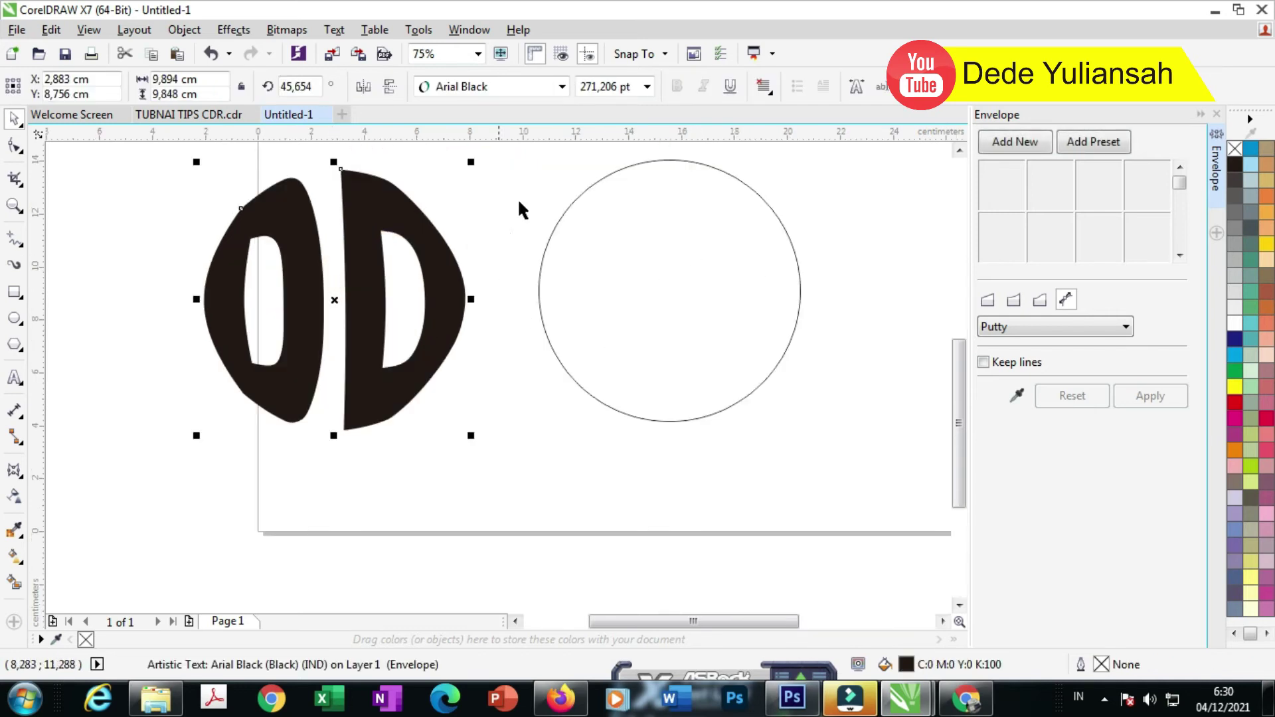
Step: Delete the circle and the round DD text from the page
scroll(575, 319, "down", 2)
left_click(603, 305)
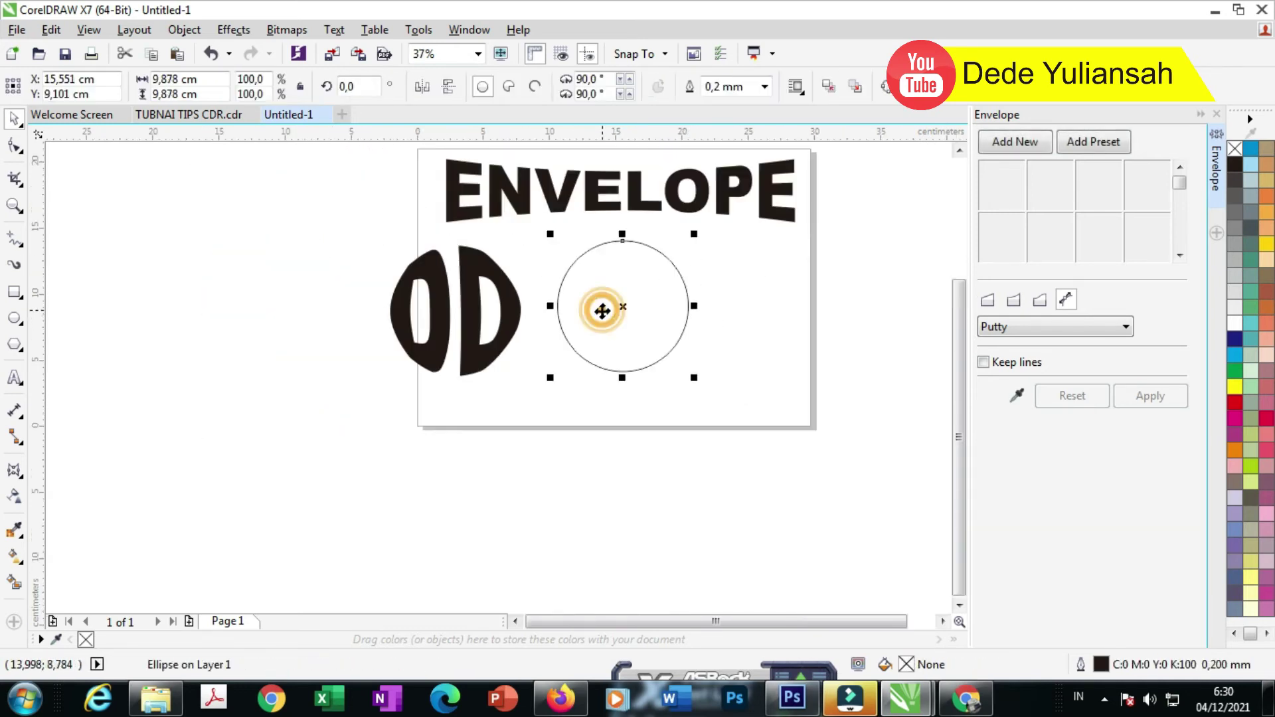
key("Delete")
left_click(509, 322)
key("Delete")
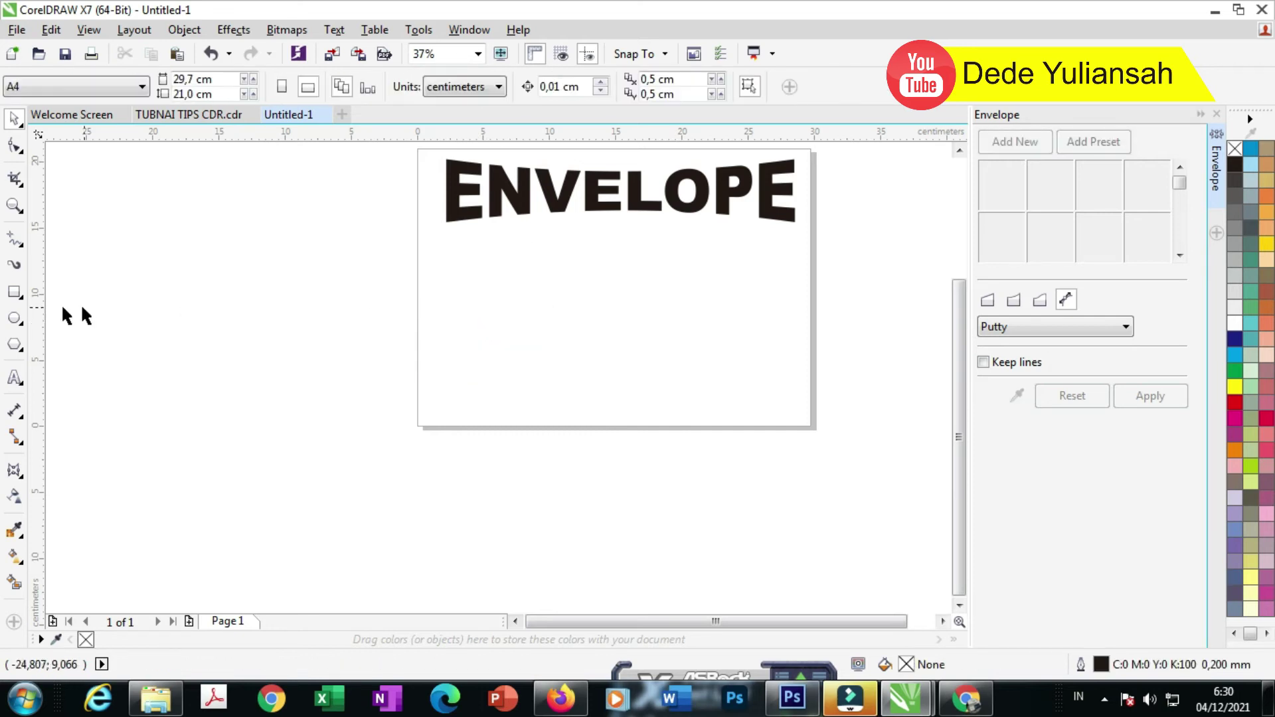
Step: Draw a rectangle about 27.8 by 5.7 cm below the warped word and convert it to curves
left_click(15, 292)
left_click_drag(435, 262, 805, 338)
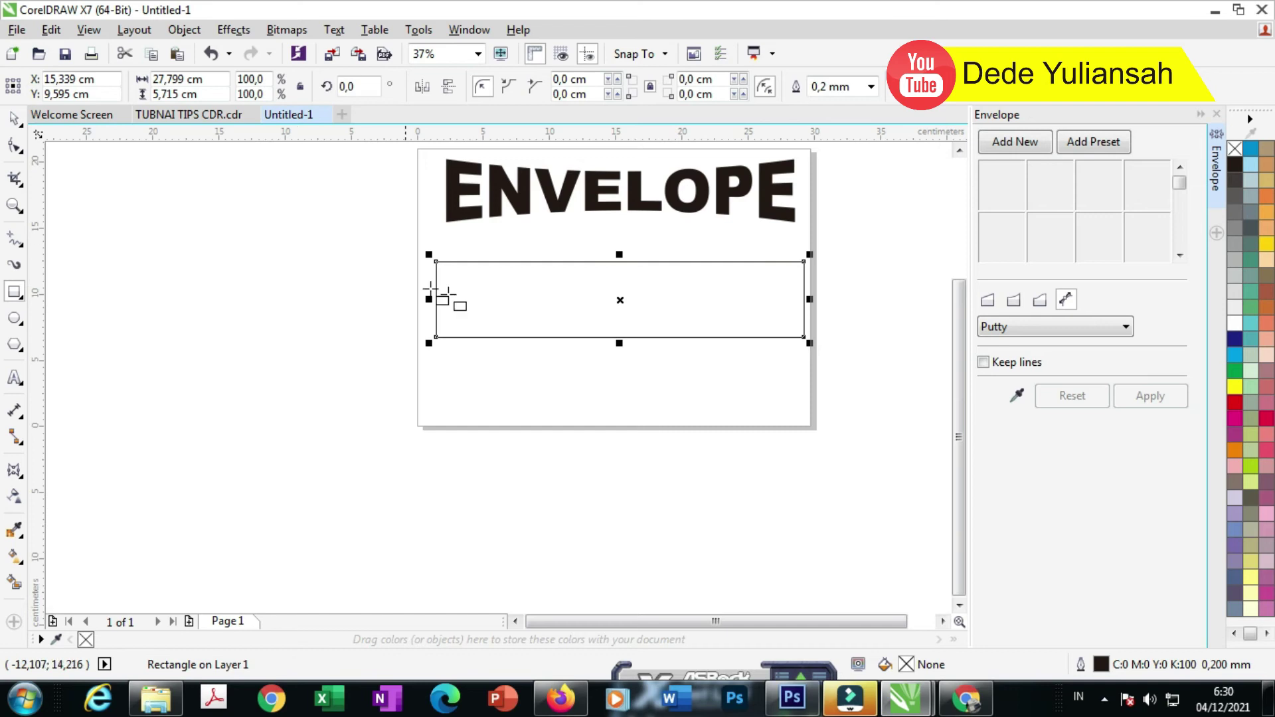
left_click(14, 118)
scroll(655, 300, "up", 2)
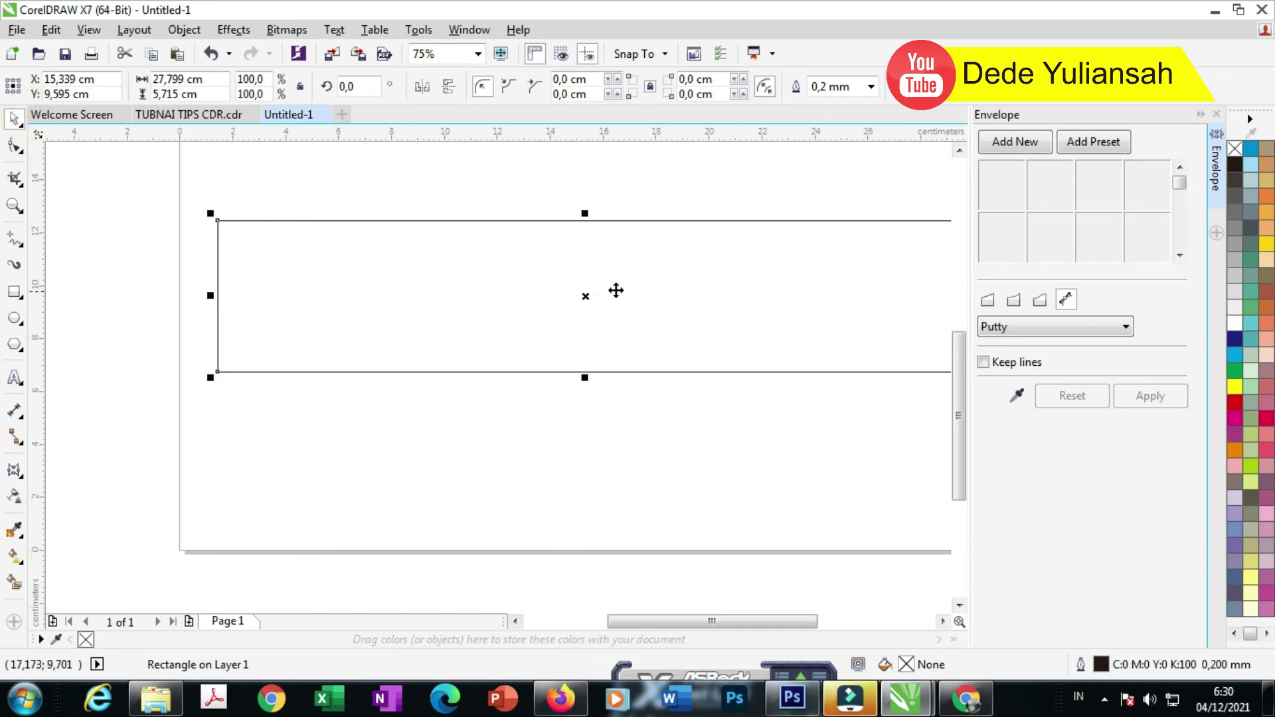
scroll(622, 291, "down", 2)
right_click(590, 291)
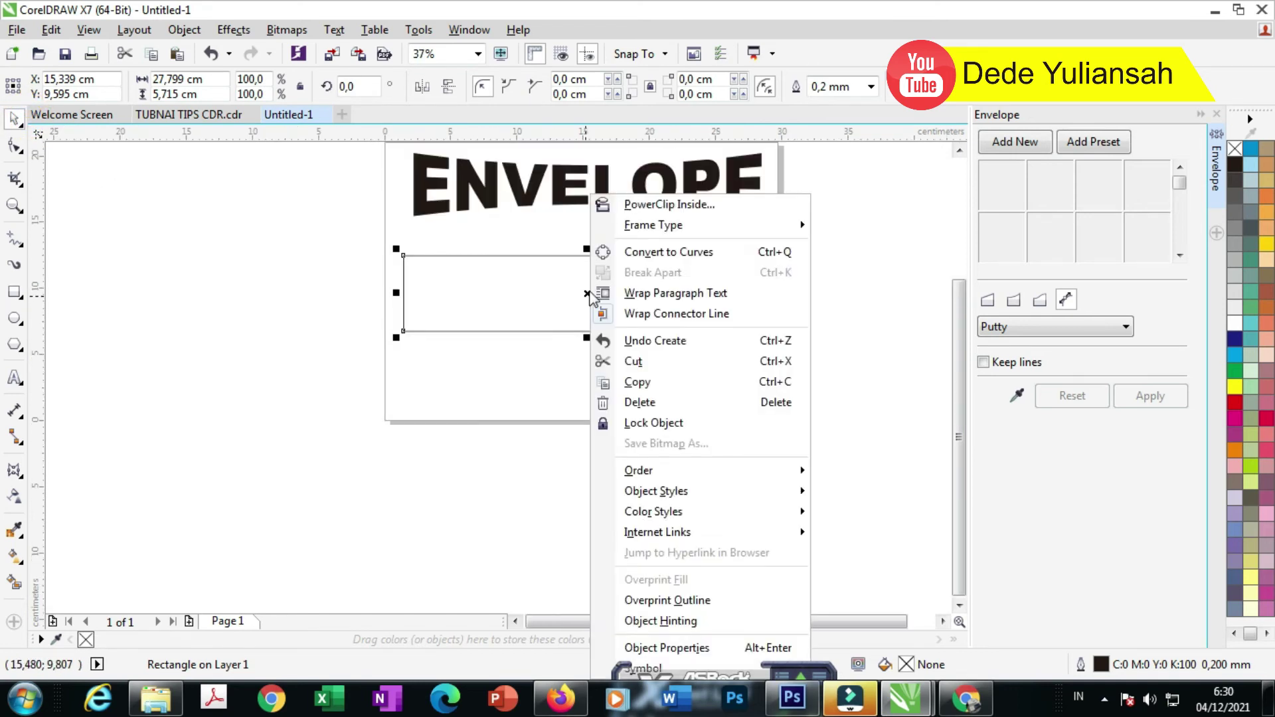
left_click(644, 257)
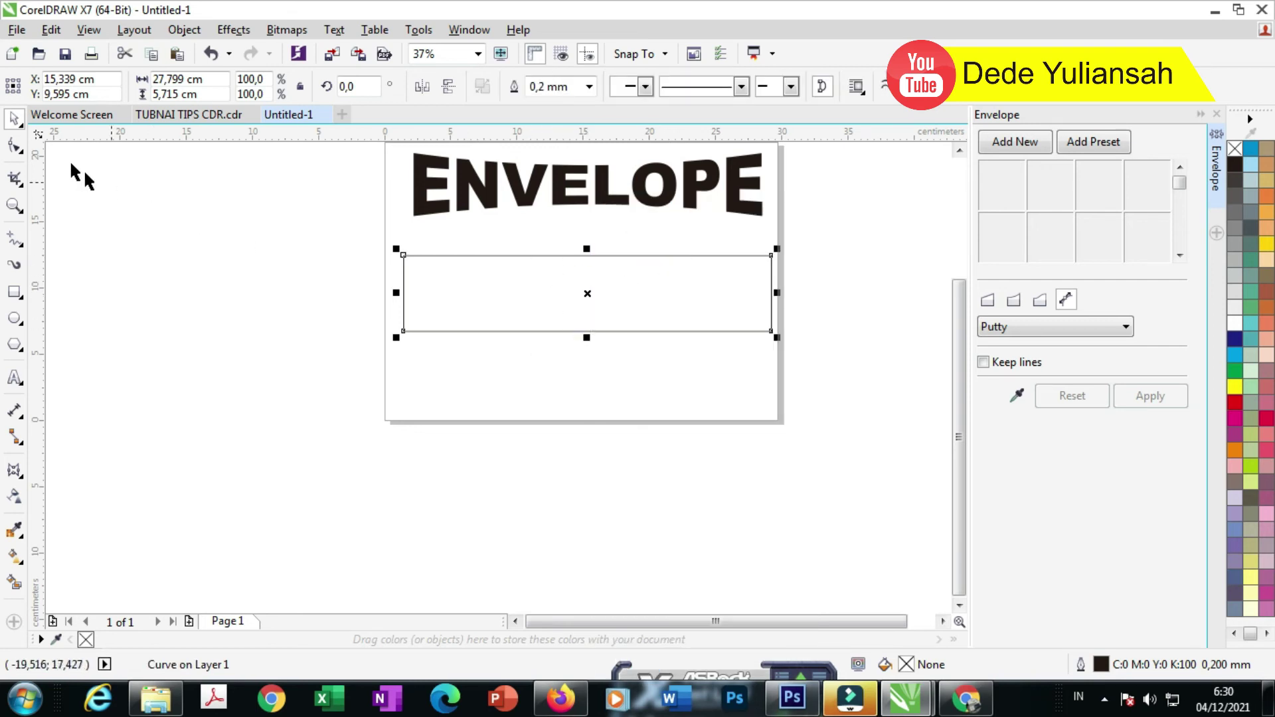
Step: Convert the rectangle's lower edge to a curve and bend its middle downward into an arc
left_click(14, 146)
left_click(589, 331)
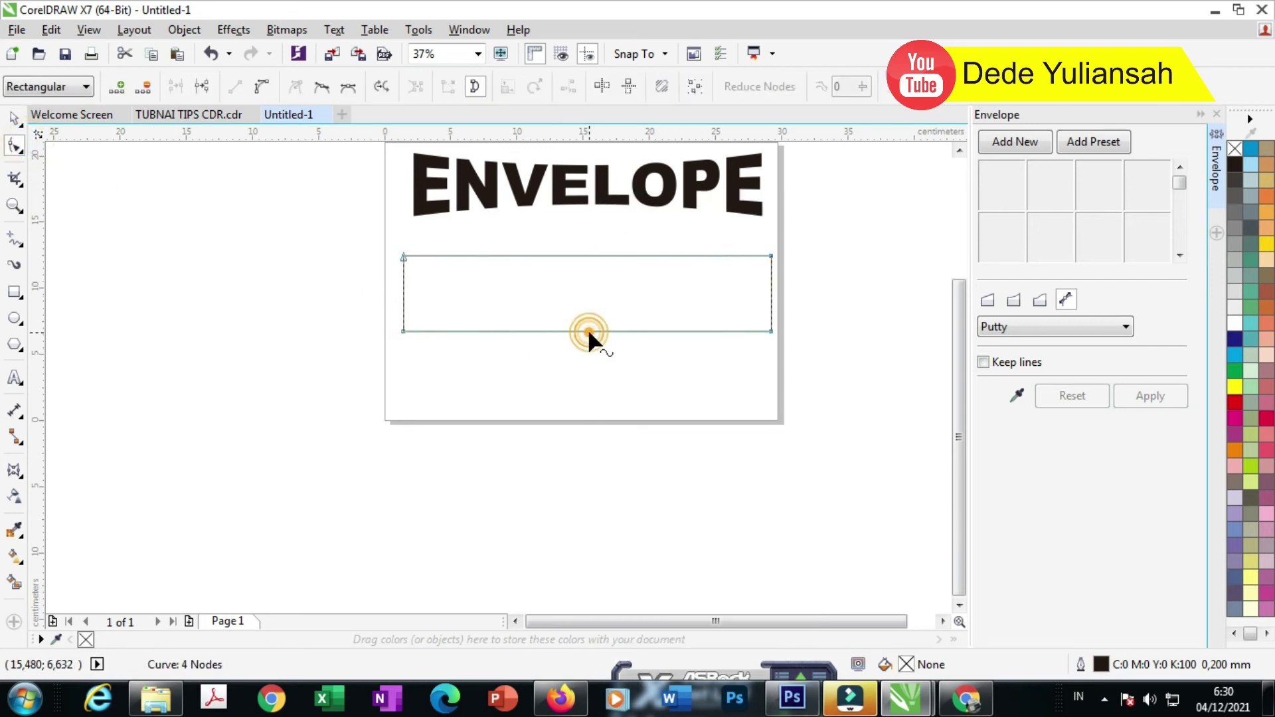
left_click(262, 86)
scroll(598, 336, "up", 2)
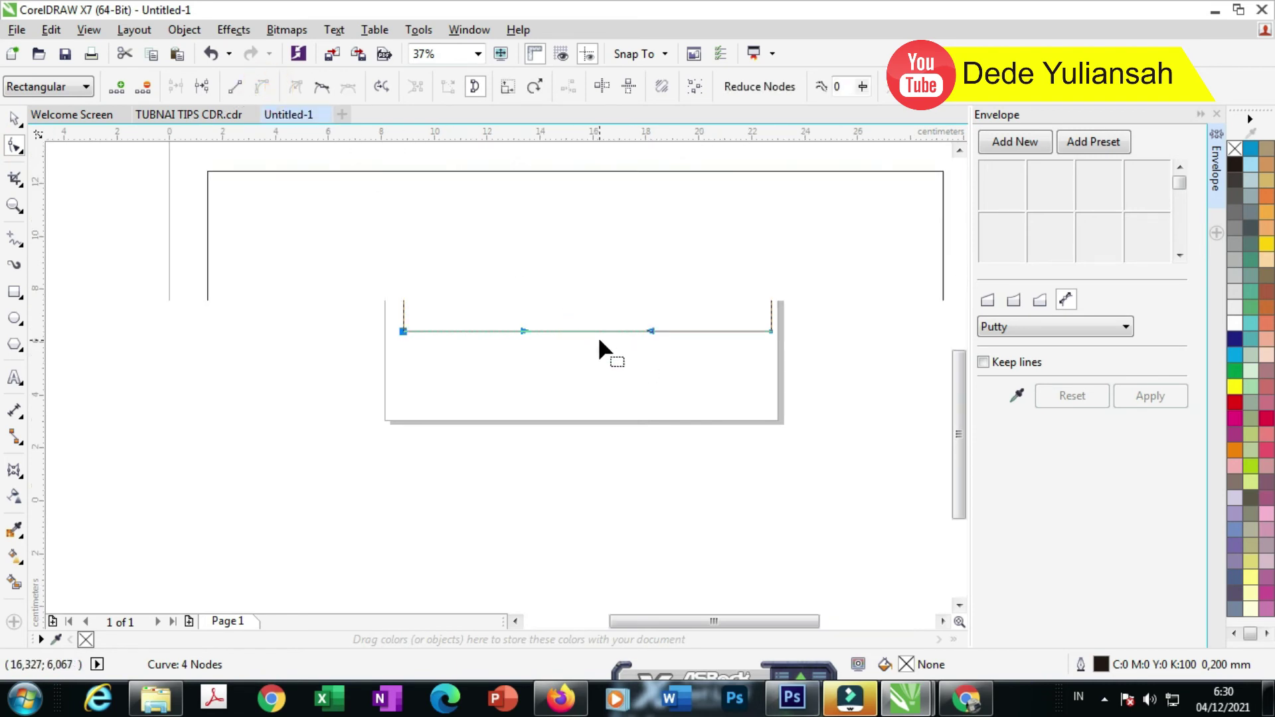
left_click_drag(586, 321, 586, 431)
Step: Convert the upper edge to a curve and bend it downward, making a curved frame about 9.7 cm high
left_click(580, 170)
left_click(261, 85)
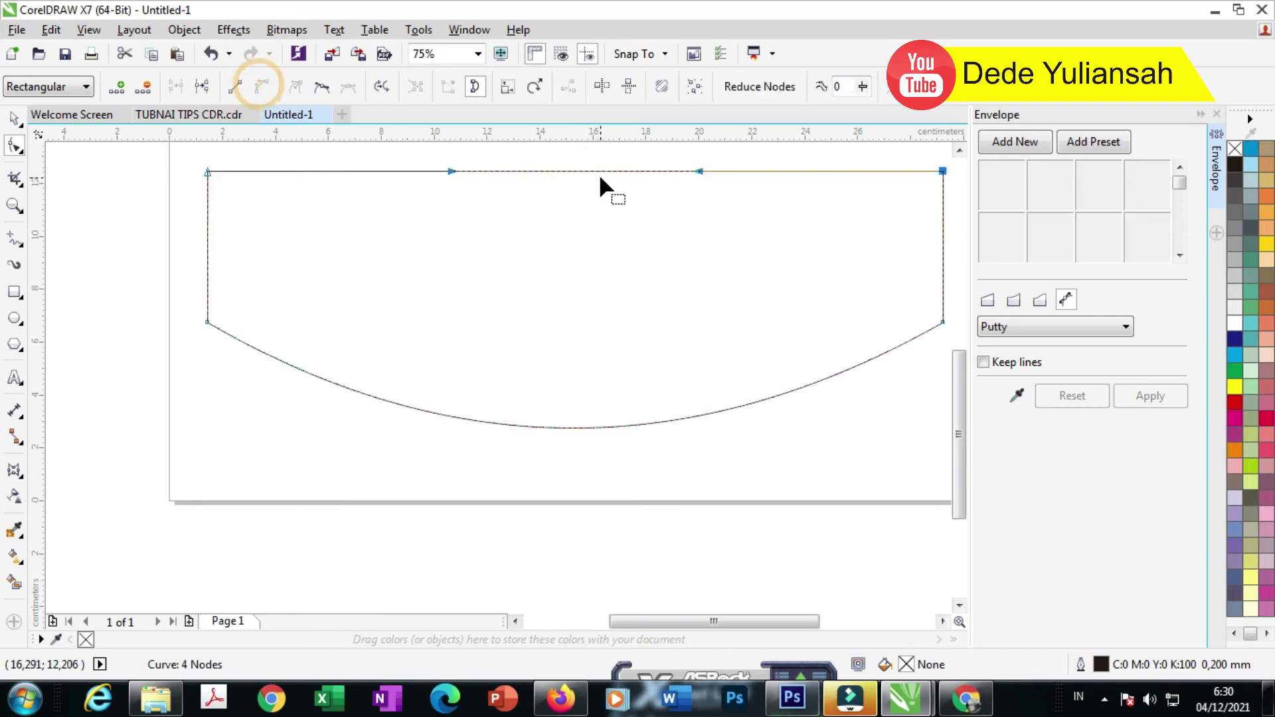
left_click_drag(584, 173, 599, 306)
left_click(16, 119)
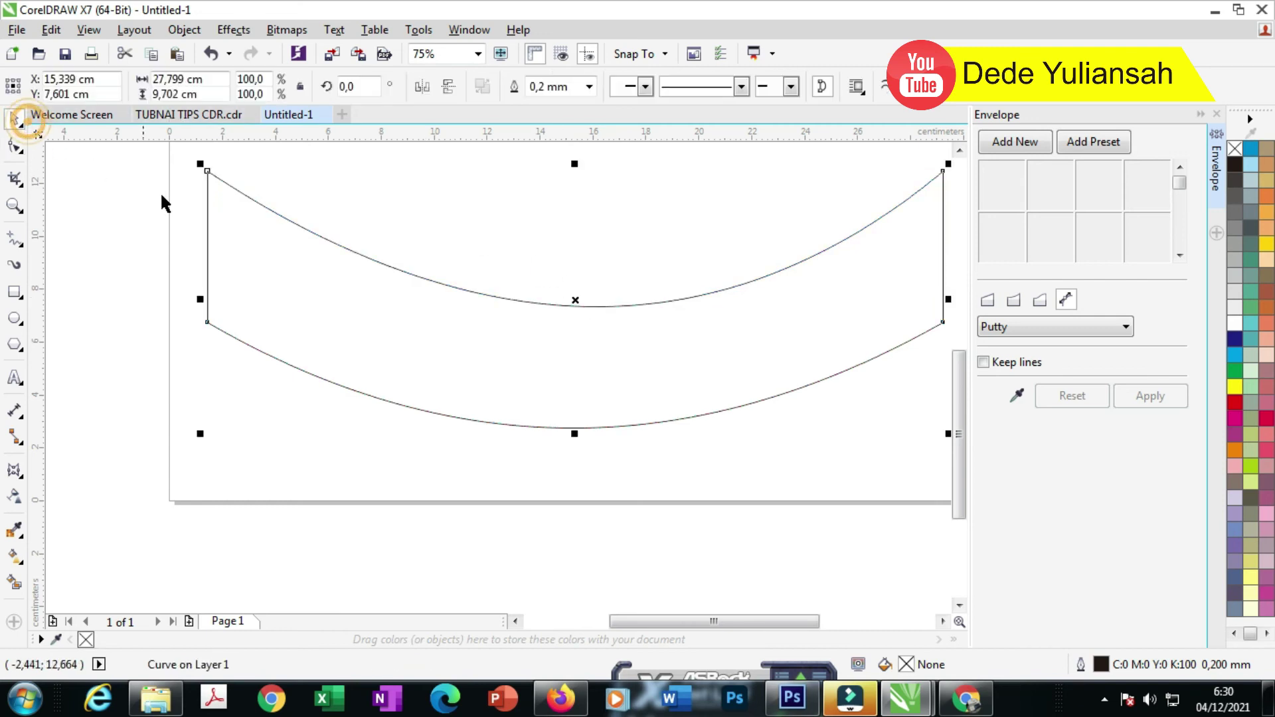
scroll(356, 272, "down", 2)
scroll(385, 266, "up", 1)
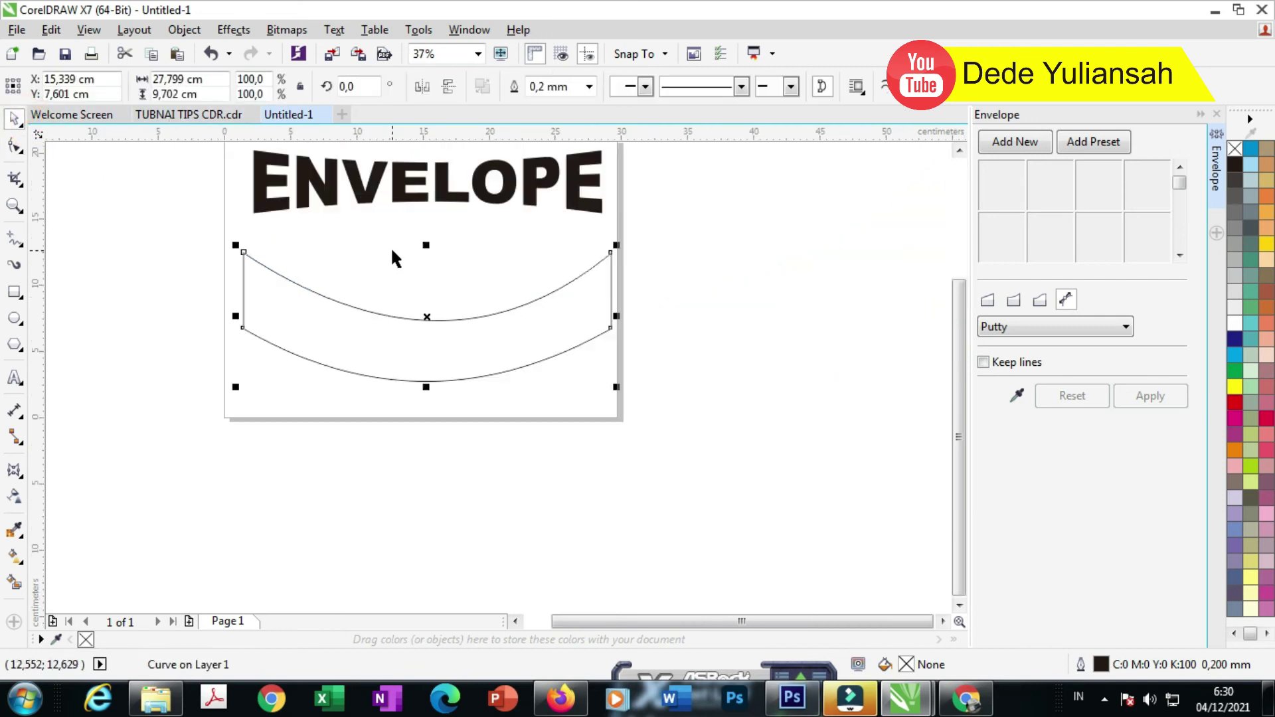
Step: Add the artistic text ENVELOPE on the page above the curved frame
left_click(115, 225)
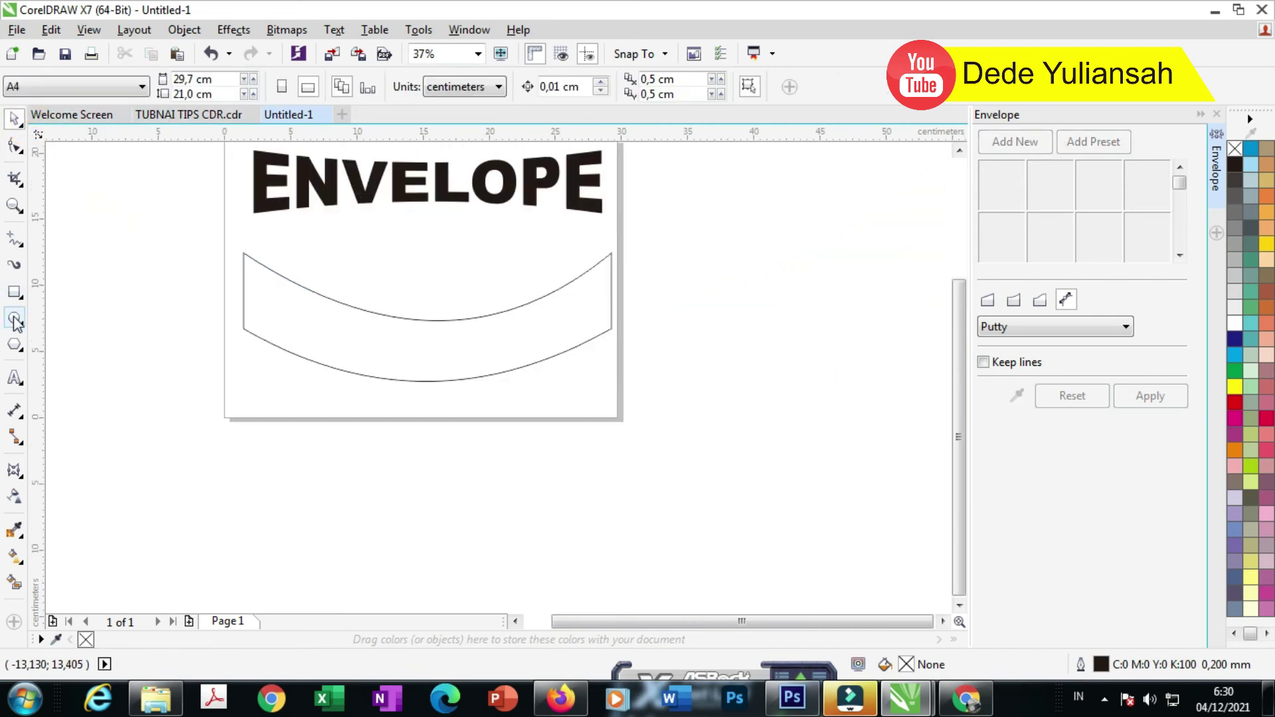
left_click(15, 377)
left_click(382, 255)
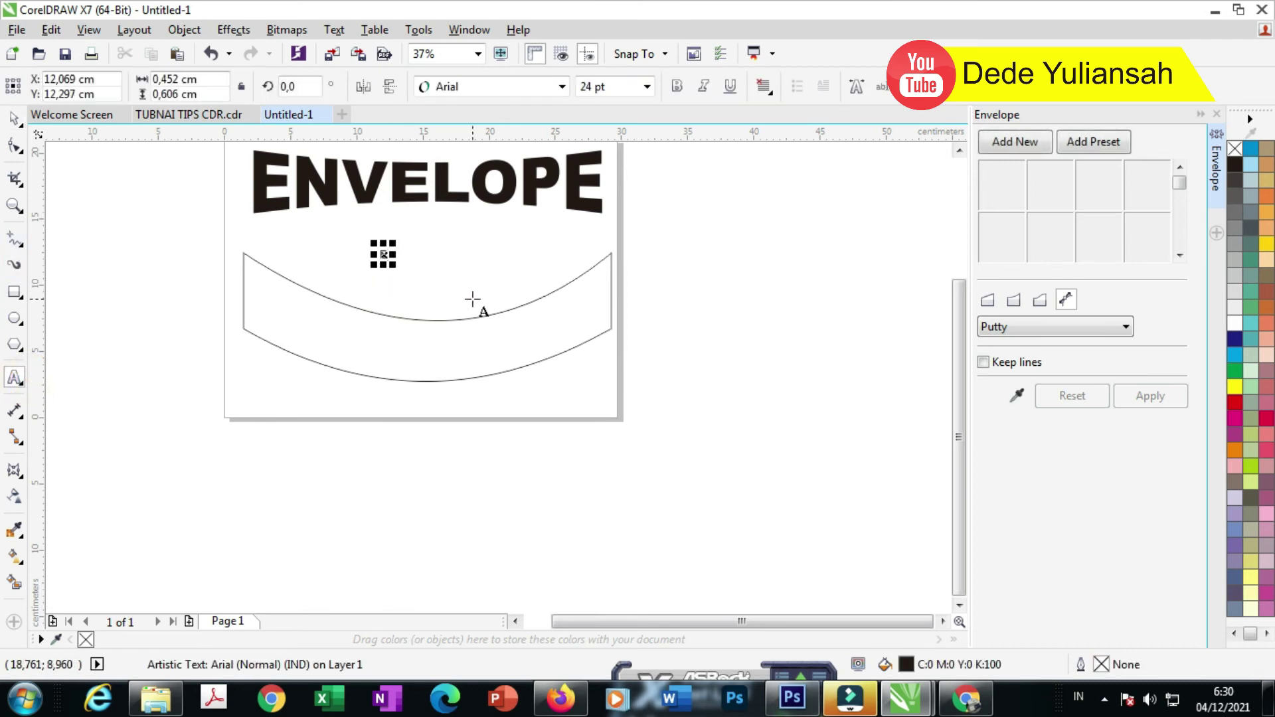
type("ENVELOPE")
scroll(476, 292, "up", 2)
left_click(14, 118)
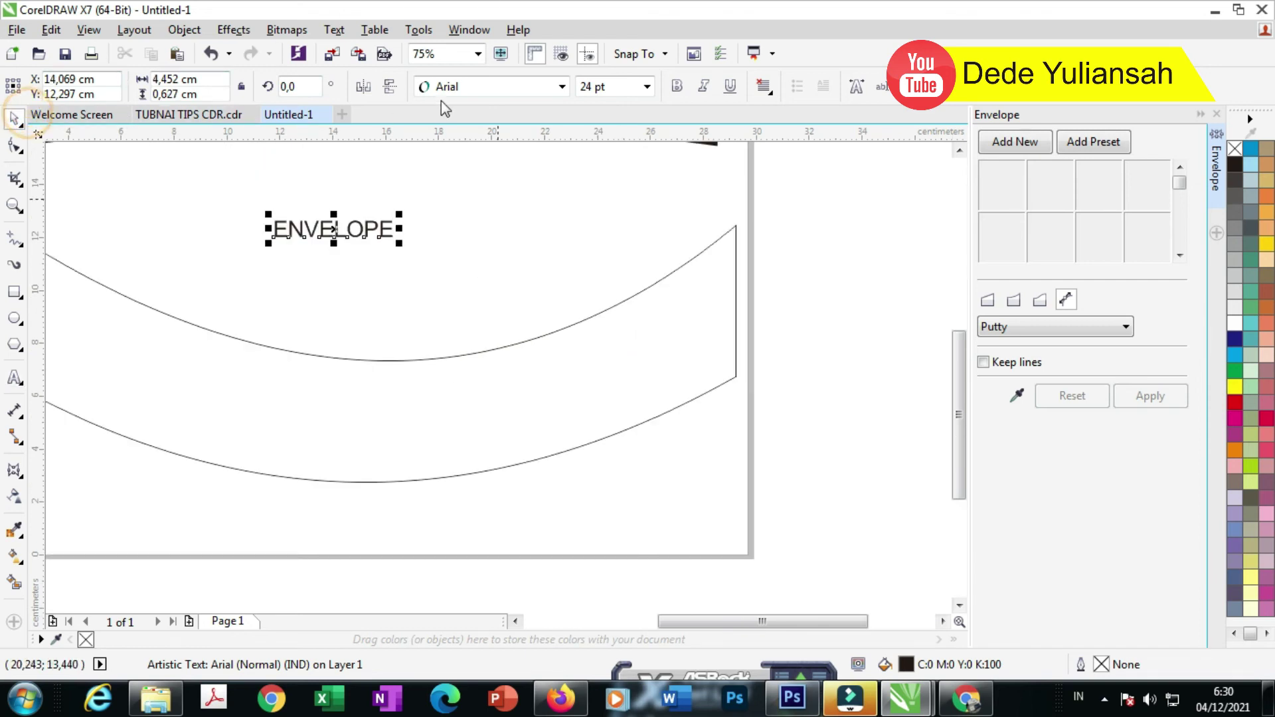
Step: Set the new ENVELOPE text's font to Arial Black and enlarge it to about 26.5 by 3.3 cm
left_click(561, 87)
left_click(492, 131)
scroll(541, 188, "down", 2)
left_click_drag(478, 211, 583, 222)
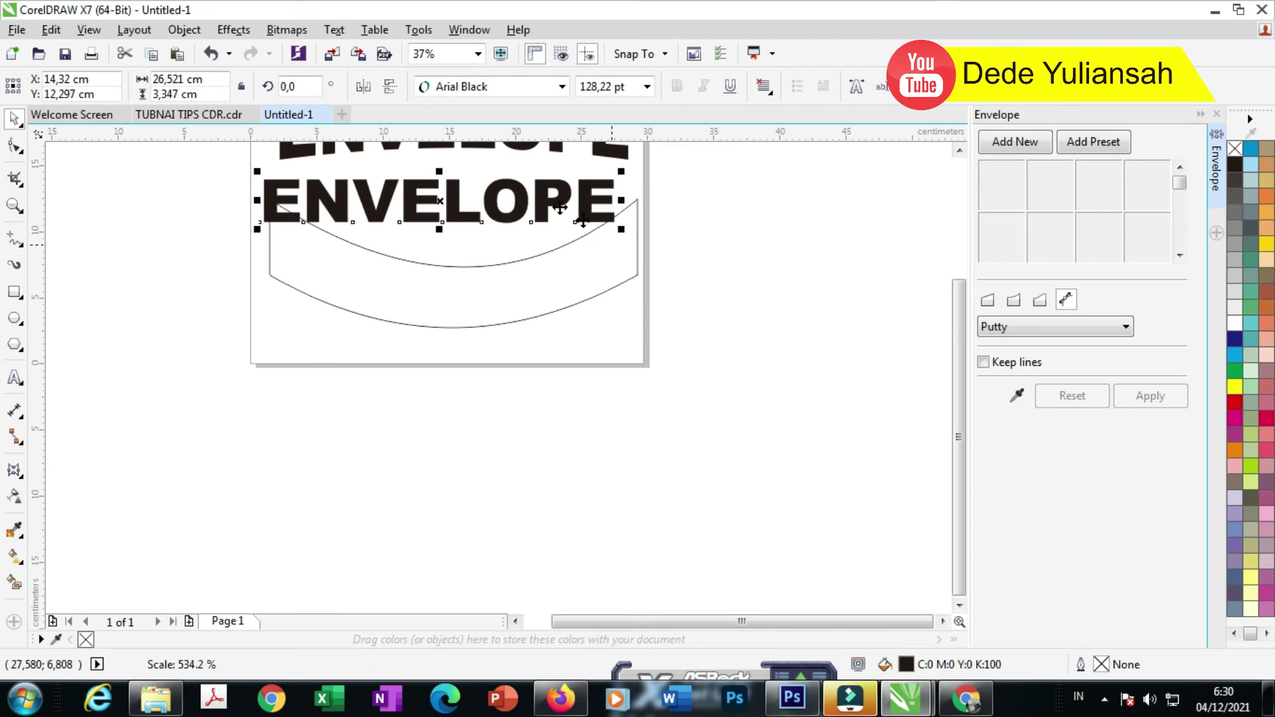
Step: Shift the new ENVELOPE text slightly right and move the curved frame down so it sits just below the text
left_click_drag(513, 194, 528, 195)
left_click_drag(465, 266, 456, 290)
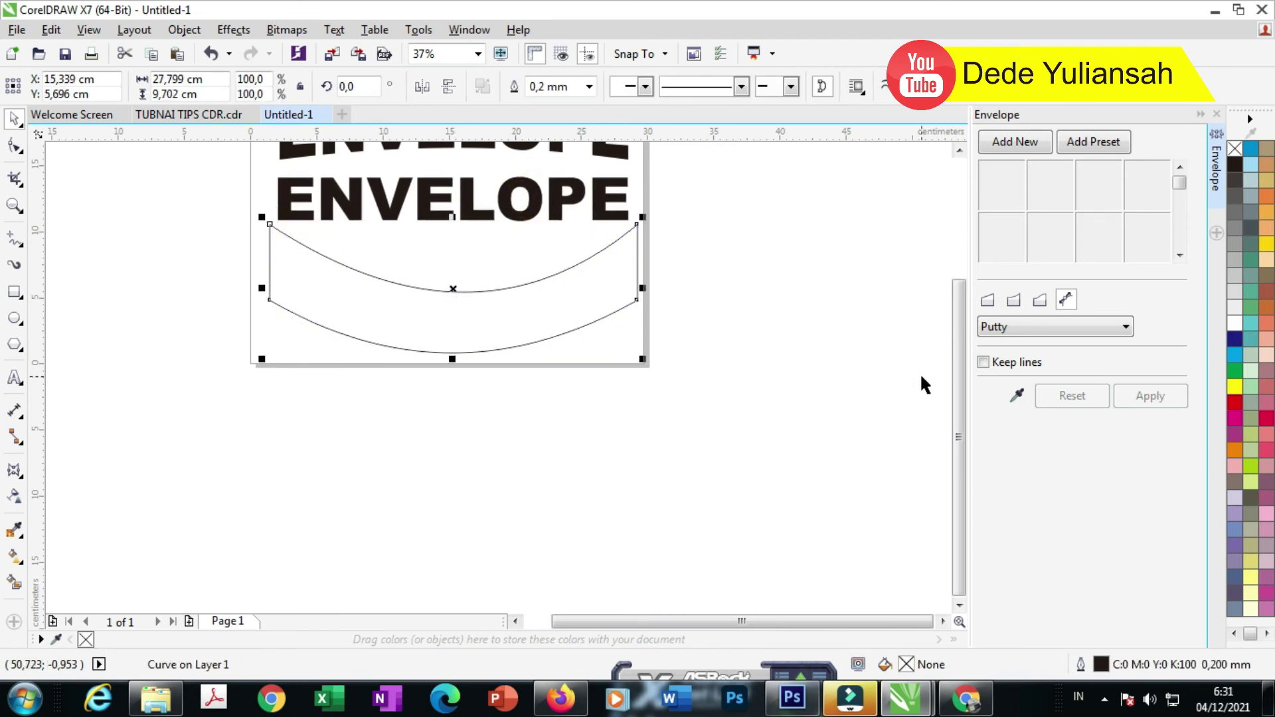
left_click(803, 330)
Step: Warp the new ENVELOPE text by creating an envelope from the curved frame and applying it
left_click(479, 202)
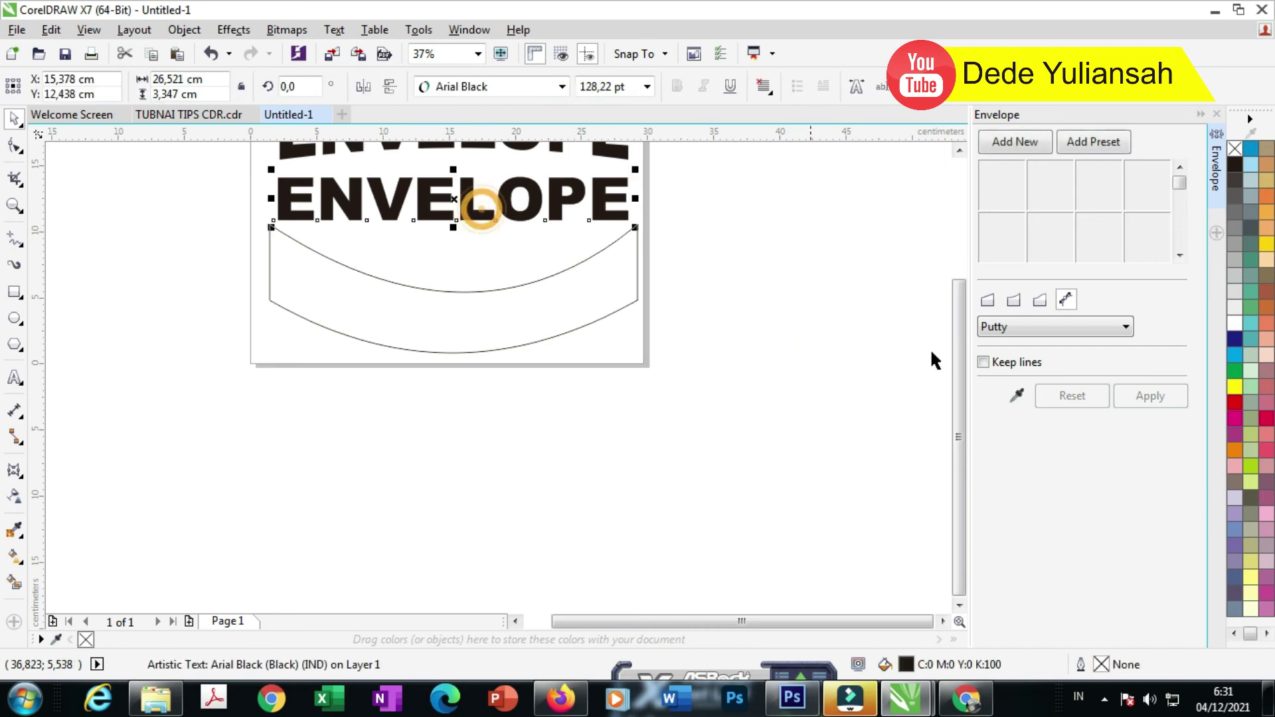
left_click(1017, 397)
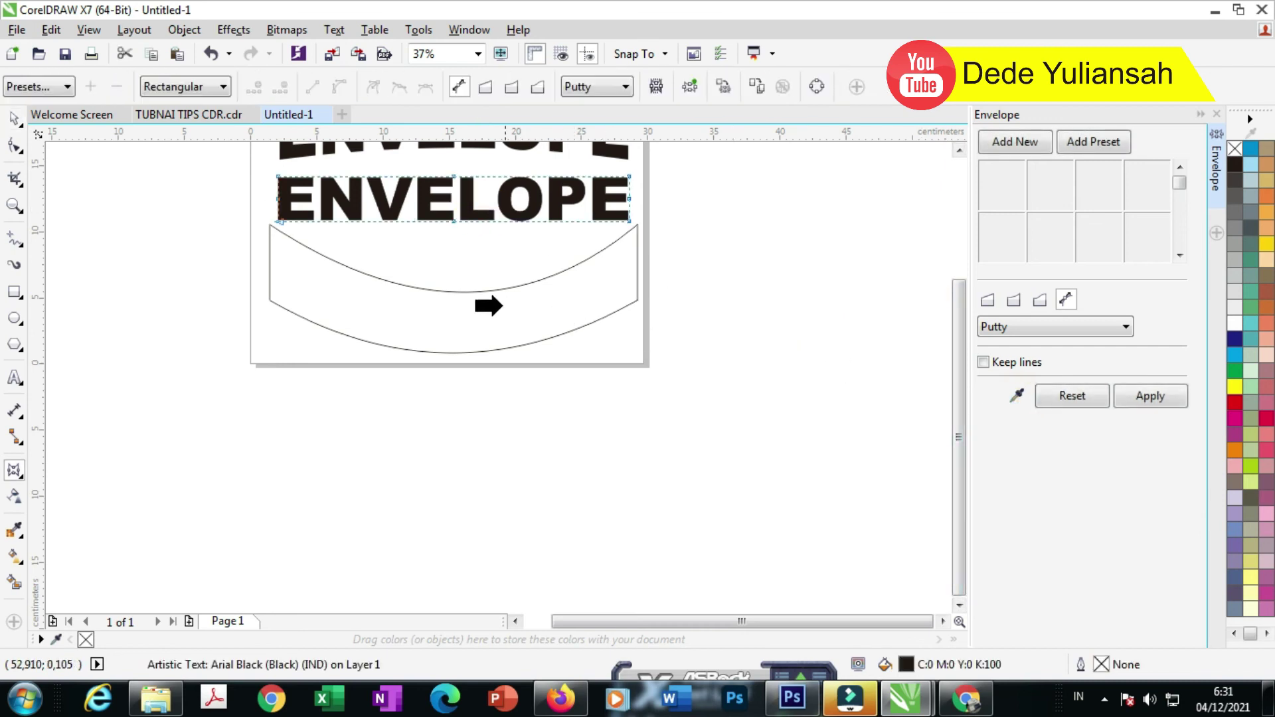
left_click(492, 307)
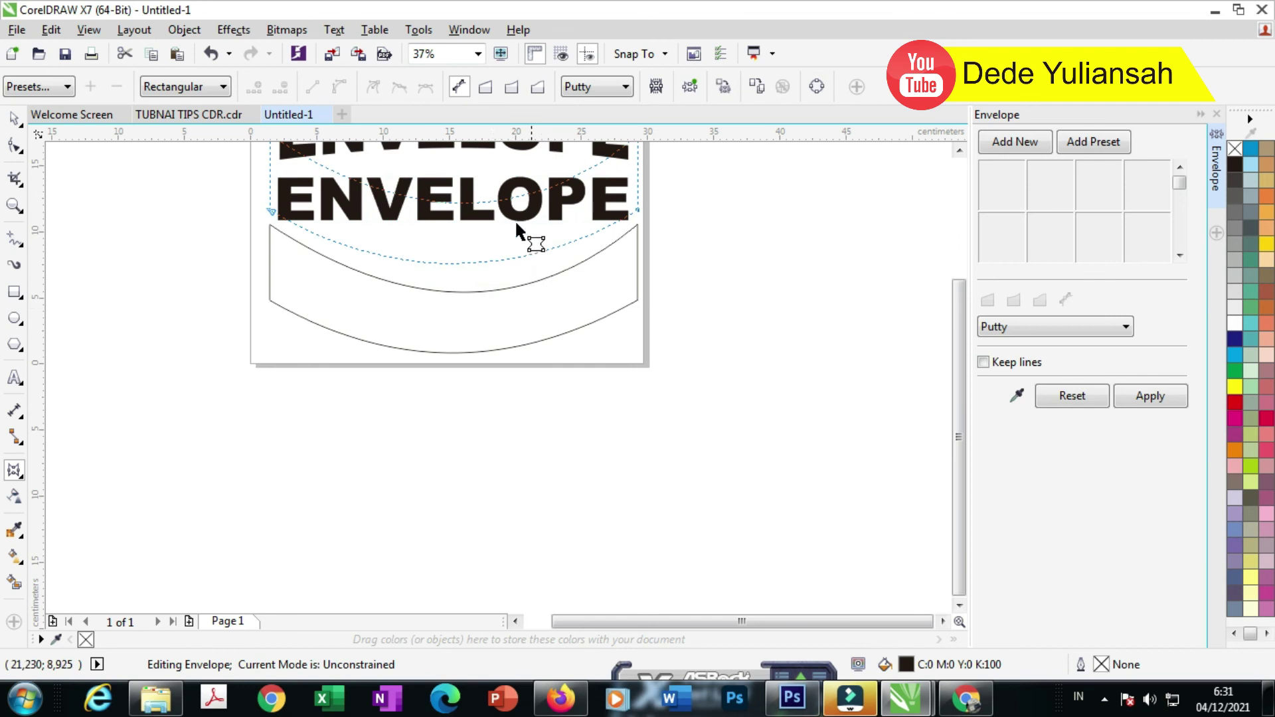
scroll(391, 153, "up", 1)
scroll(436, 307, "down", 1)
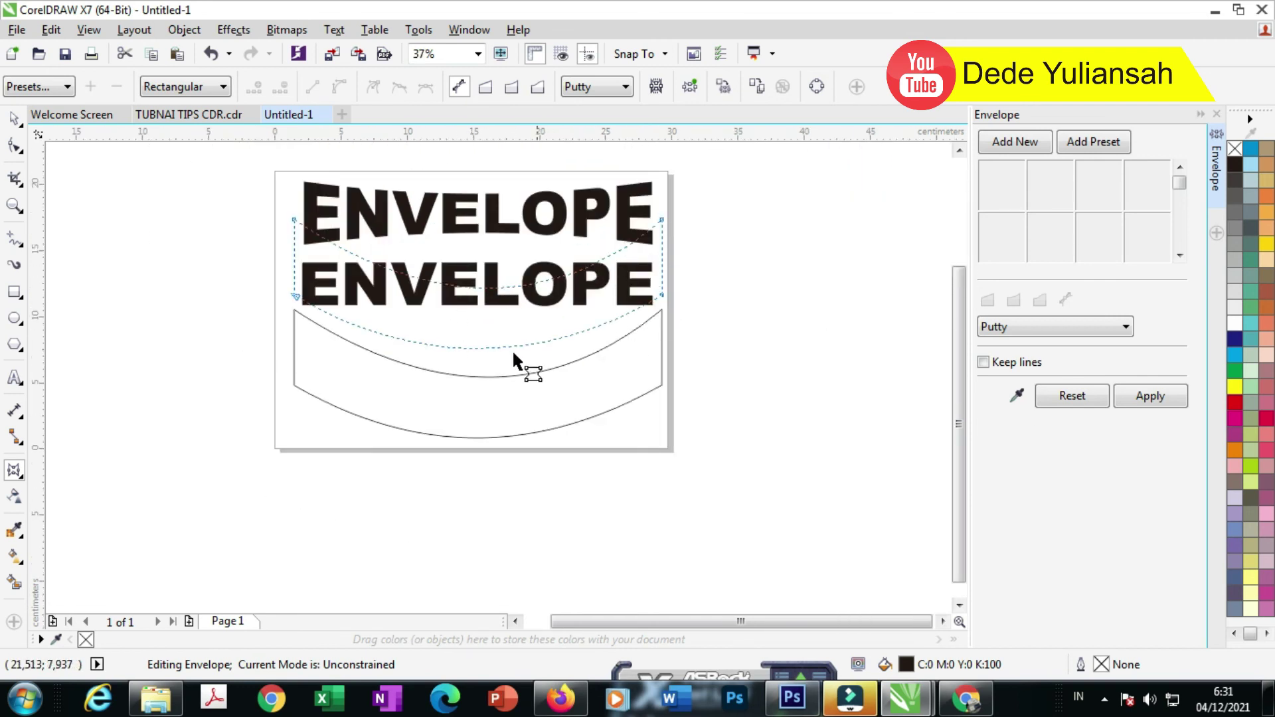
left_click(1149, 396)
left_click(13, 118)
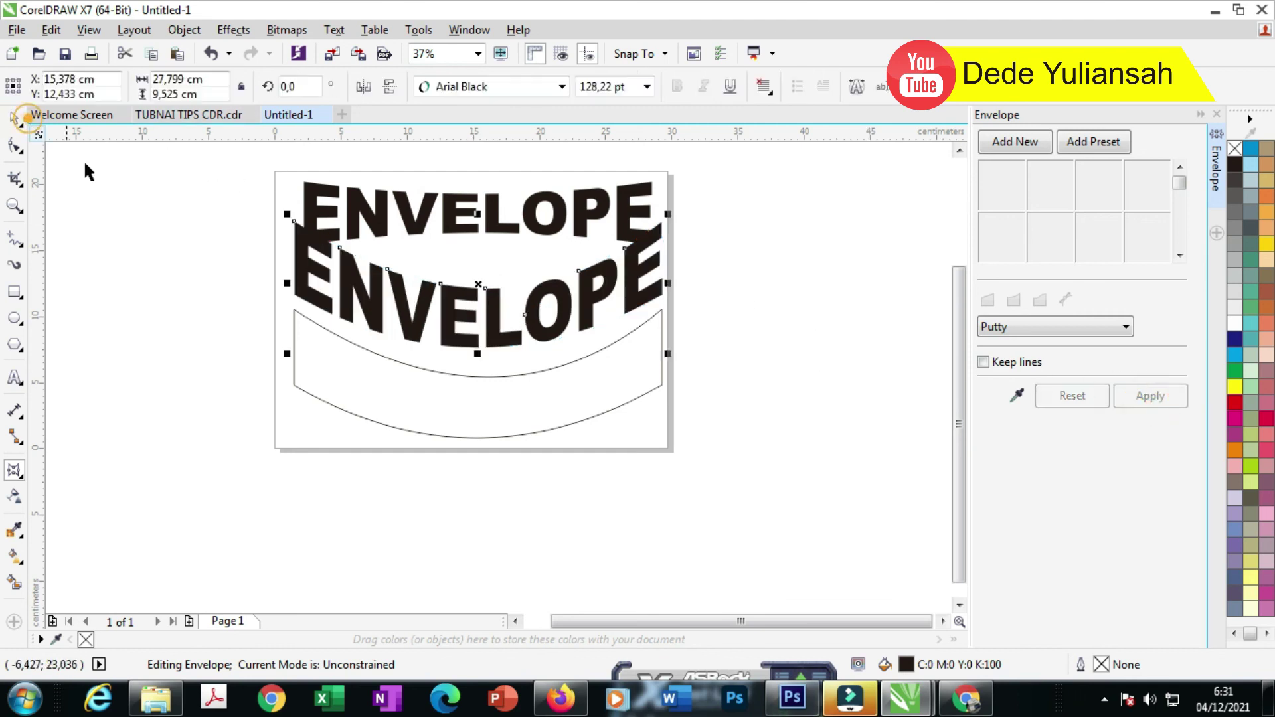
Step: Move the curved frame above the page and the newly warped word down, clear of the first word
scroll(528, 382, "down", 2)
left_click_drag(523, 382, 499, 247)
left_click(458, 339)
Step: Delete the curved frame above the page
scroll(479, 312, "up", 2)
scroll(474, 279, "down", 2)
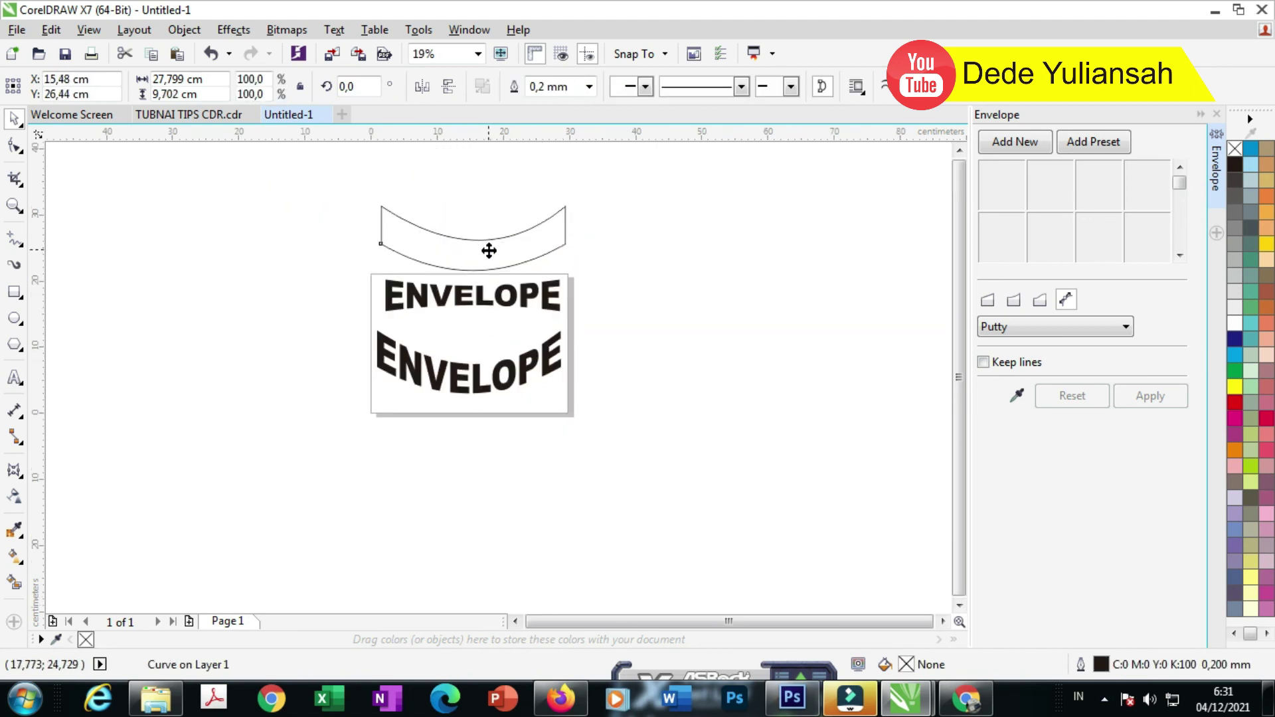
key("Delete")
scroll(355, 298, "up", 2)
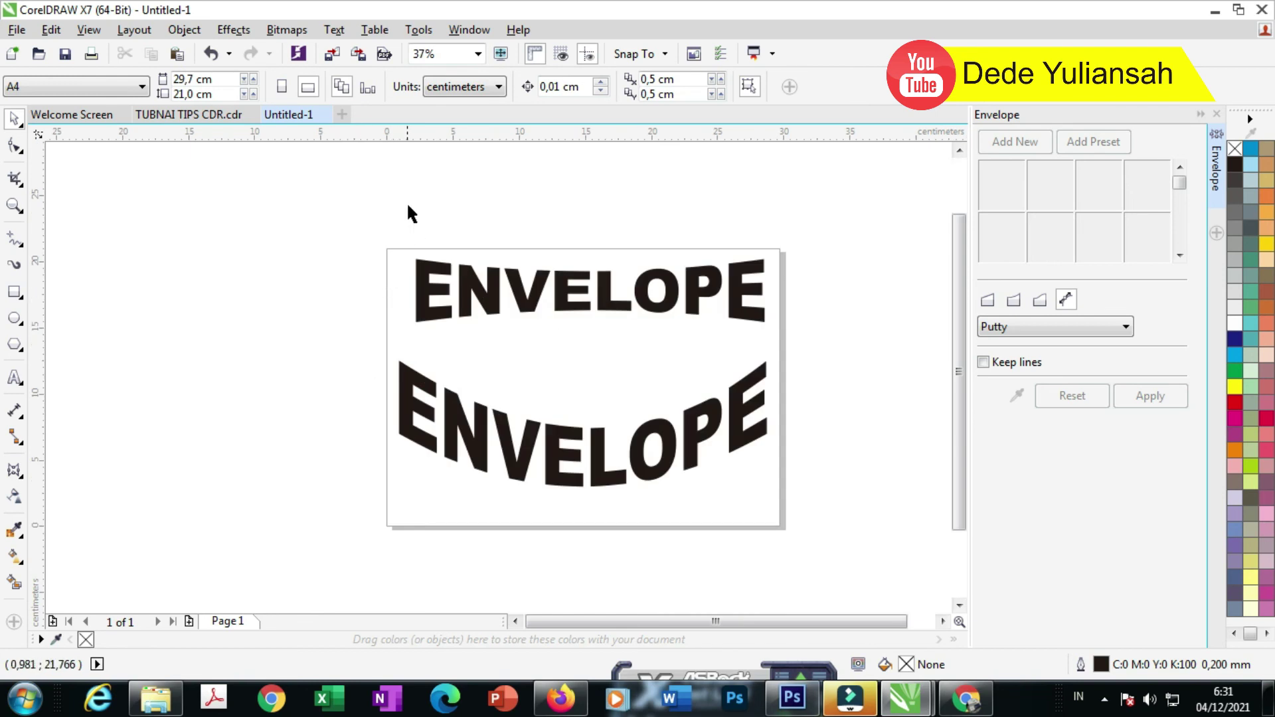